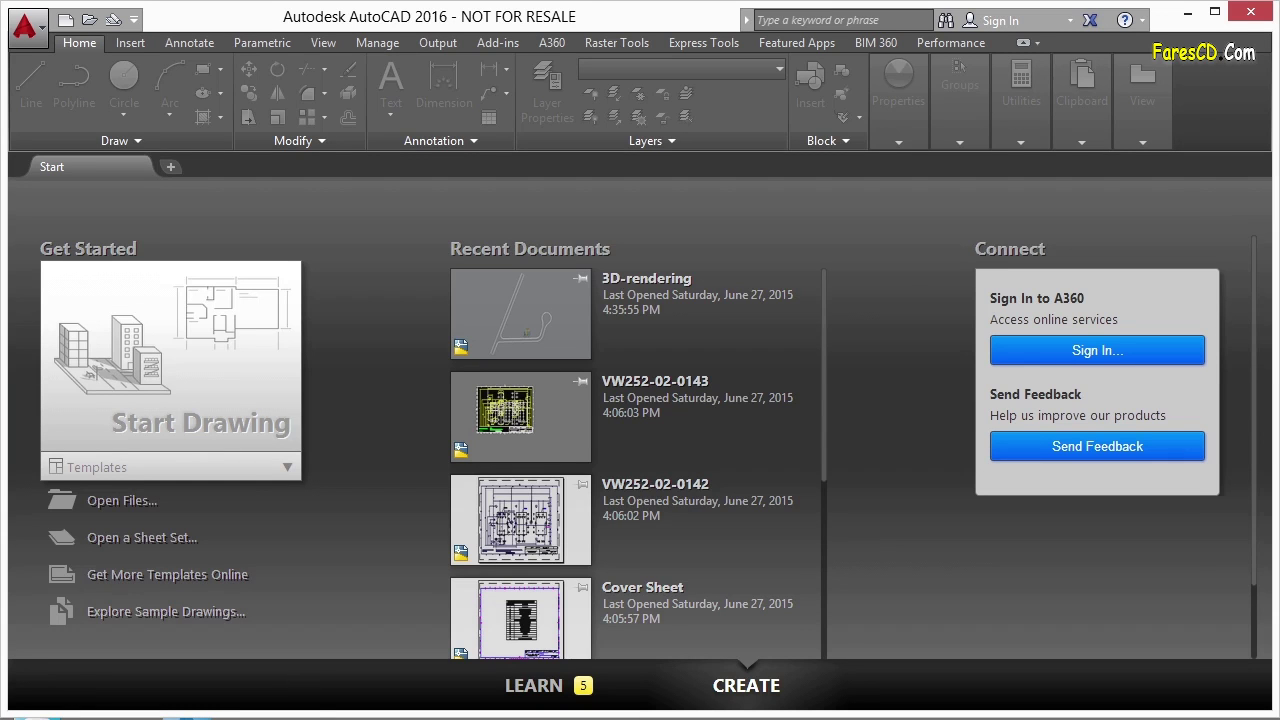
Open 3D-rendering.dwg from the project 08 folder and zoom in on the model
key(alt+Tab)
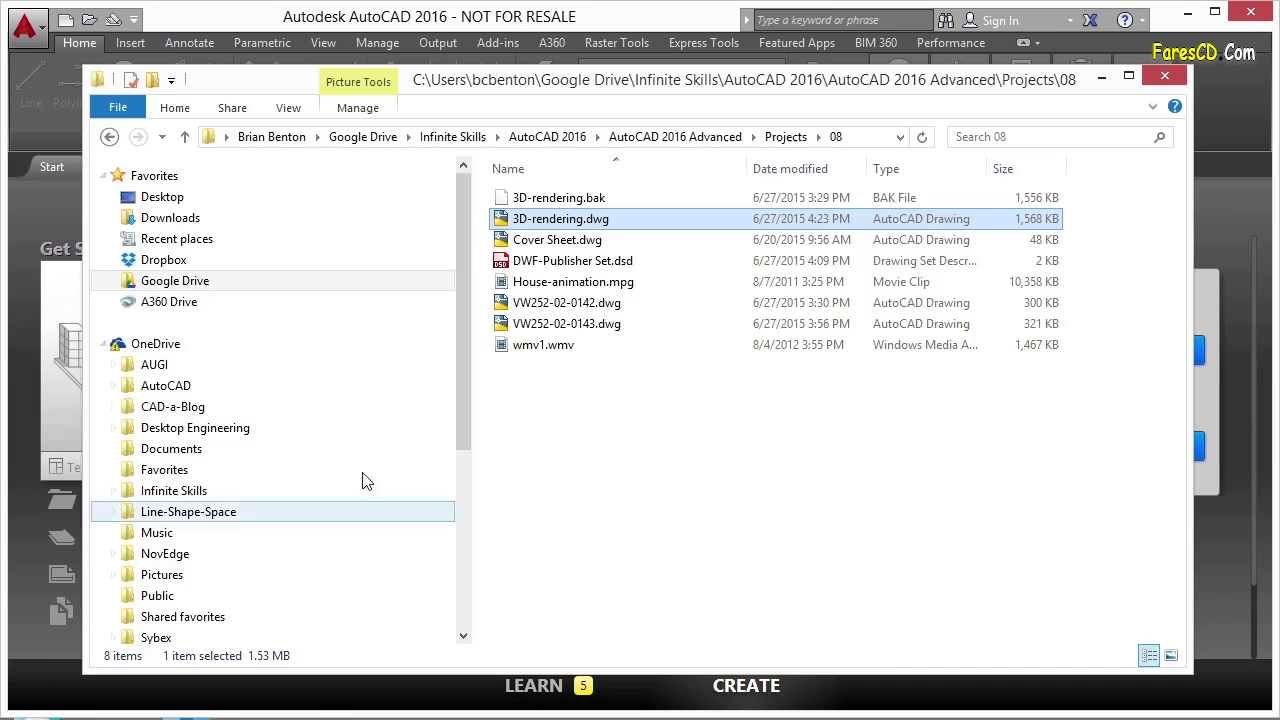
double_click(600, 219)
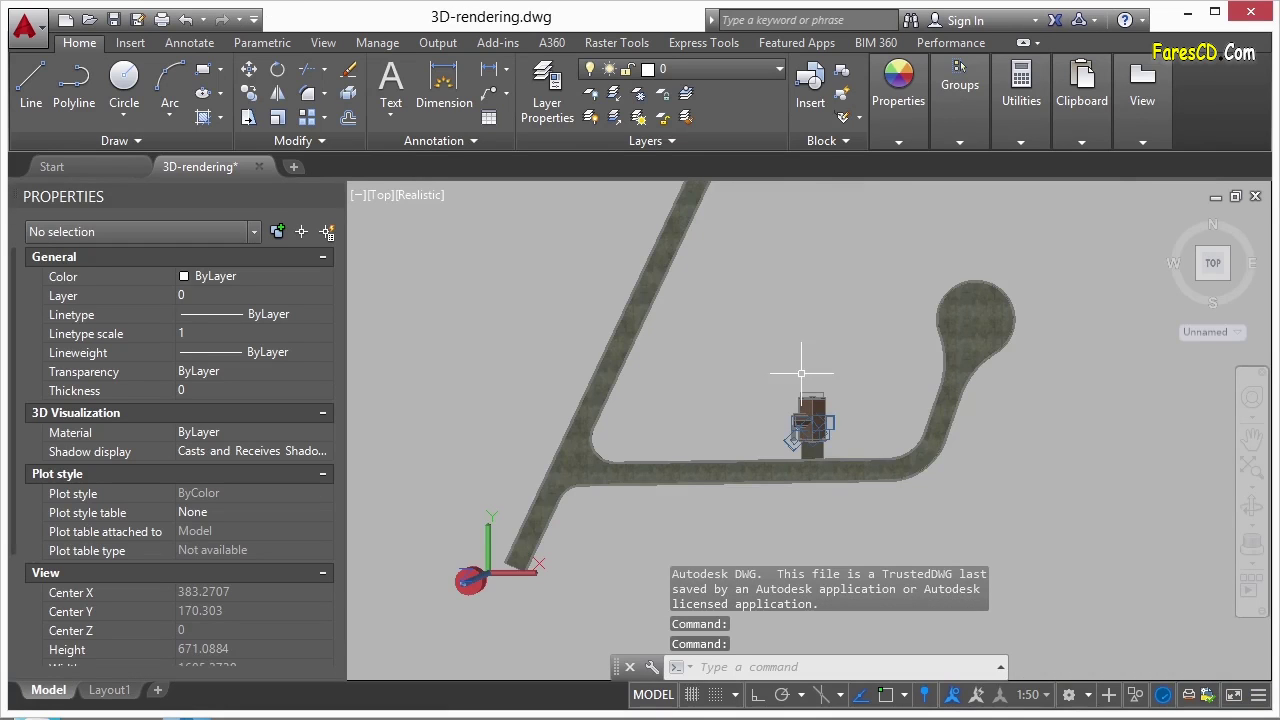
scroll(822, 432, up, 2)
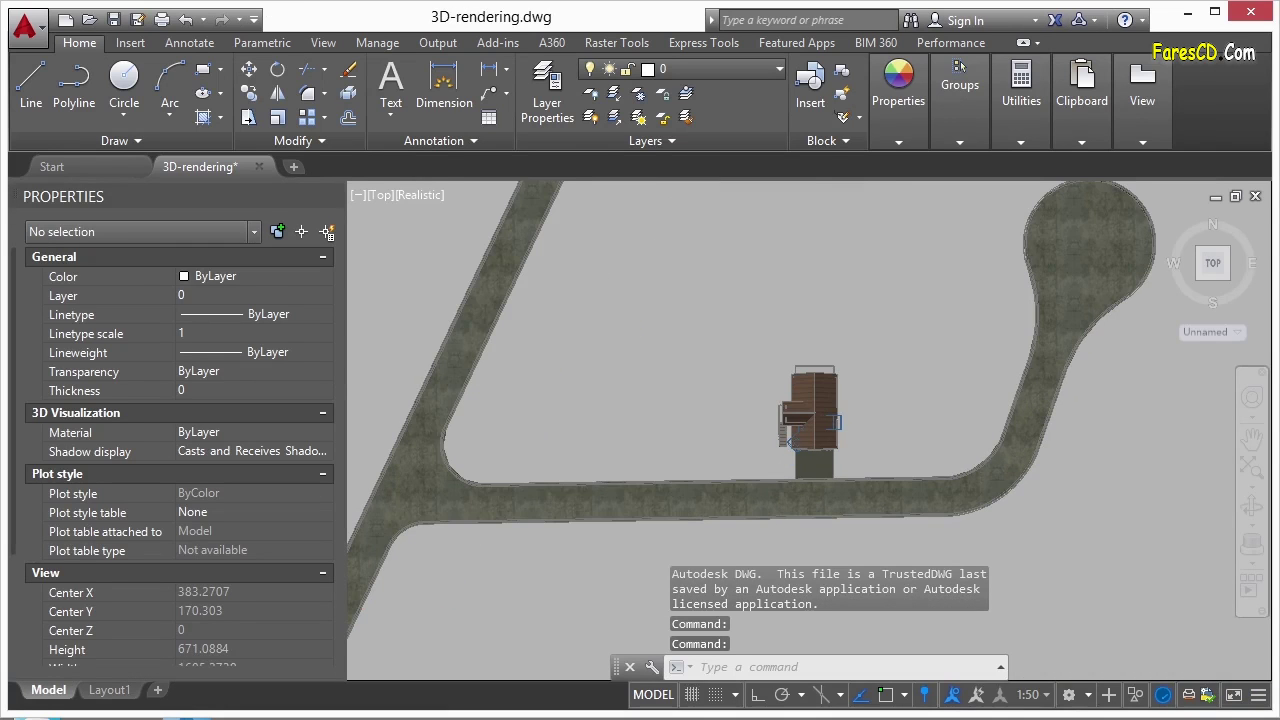
scroll(837, 420, up, 2)
Pan and orbit the view to look down on the house roof
middle_drag(837, 420, 790, 592)
key(Escape)
scroll(743, 374, up, 2)
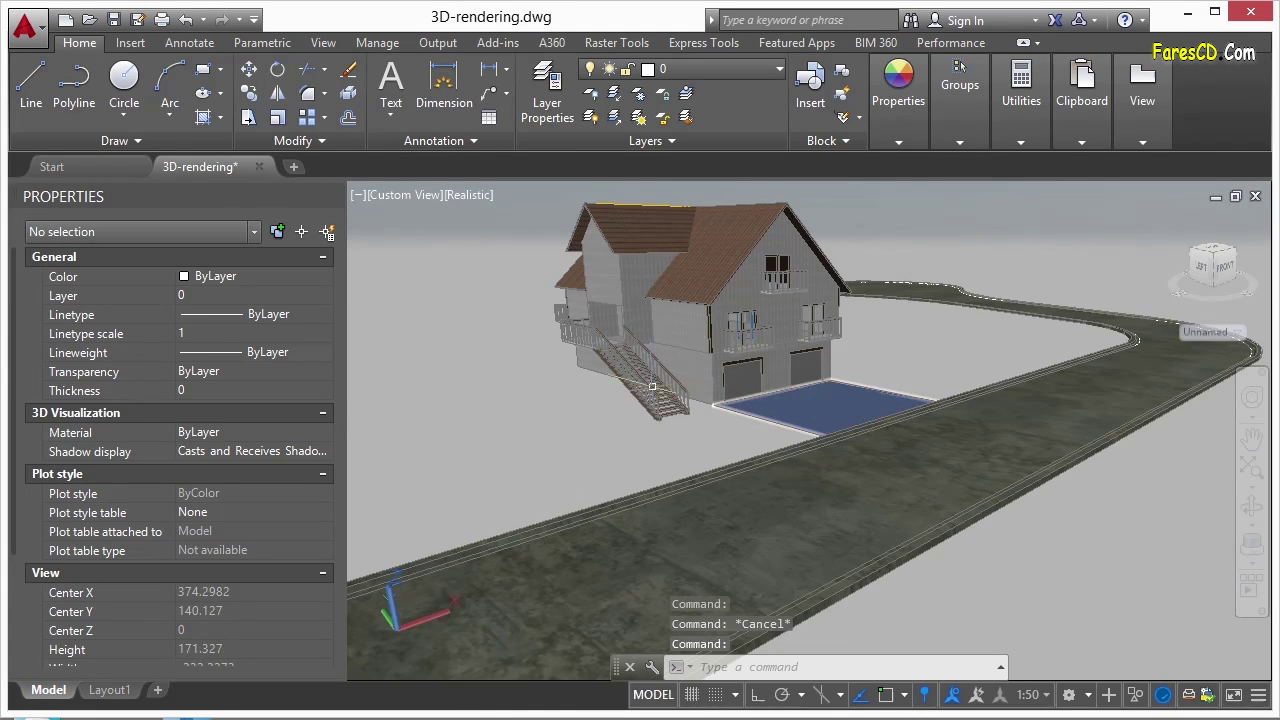
scroll(680, 330, up, 3)
scroll(623, 277, down, 2)
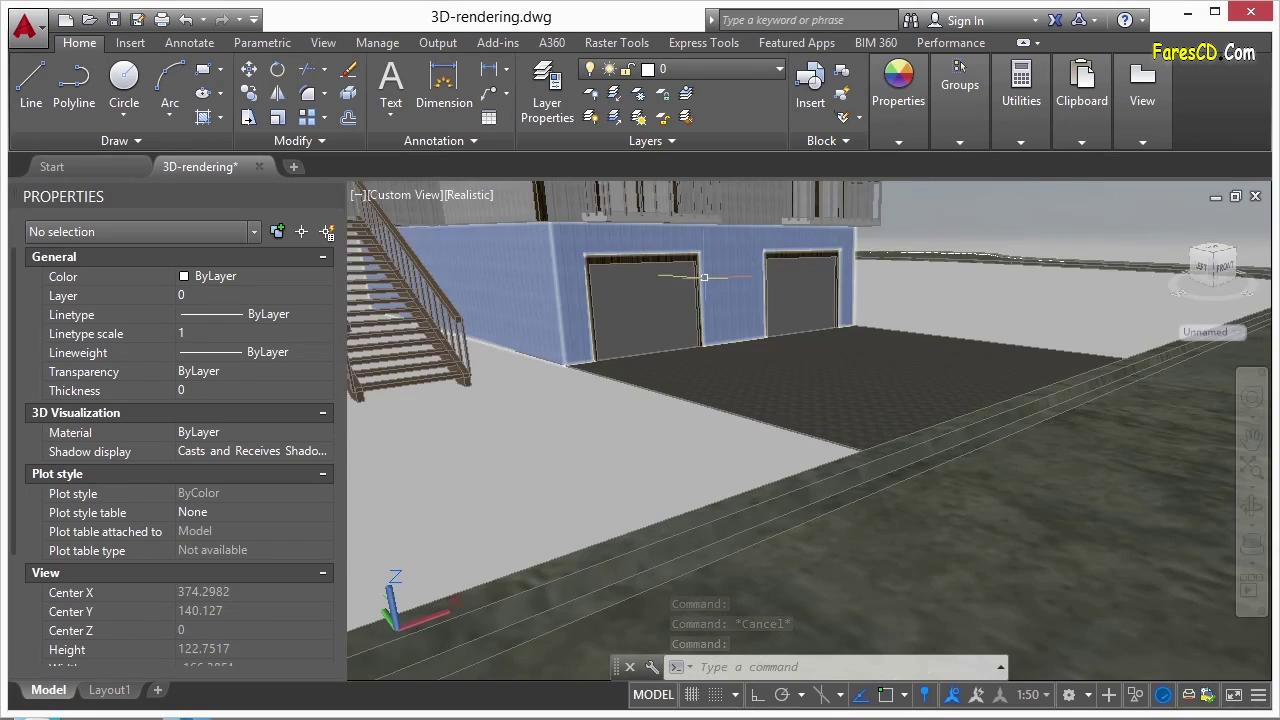
shift+middle_drag(623, 277, 725, 405)
Switch to the World top plan view with the PLAN command
text(plan)
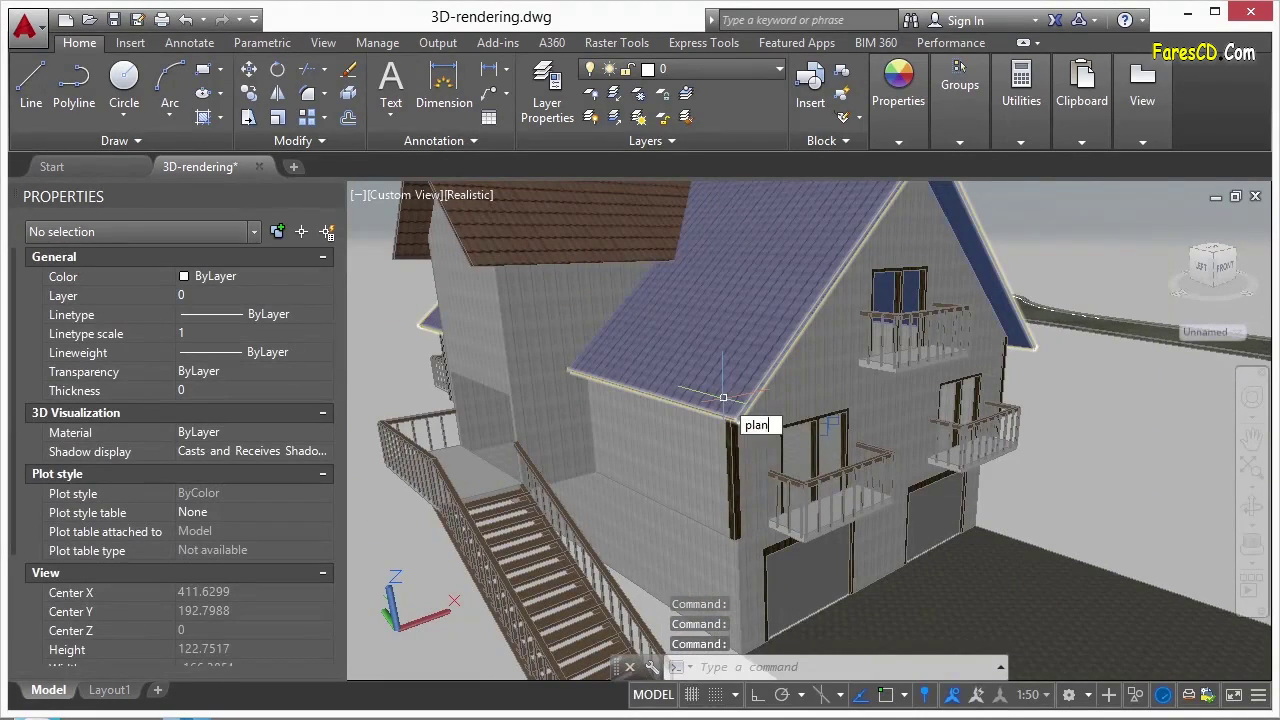
key(Return)
text(w)
key(Return)
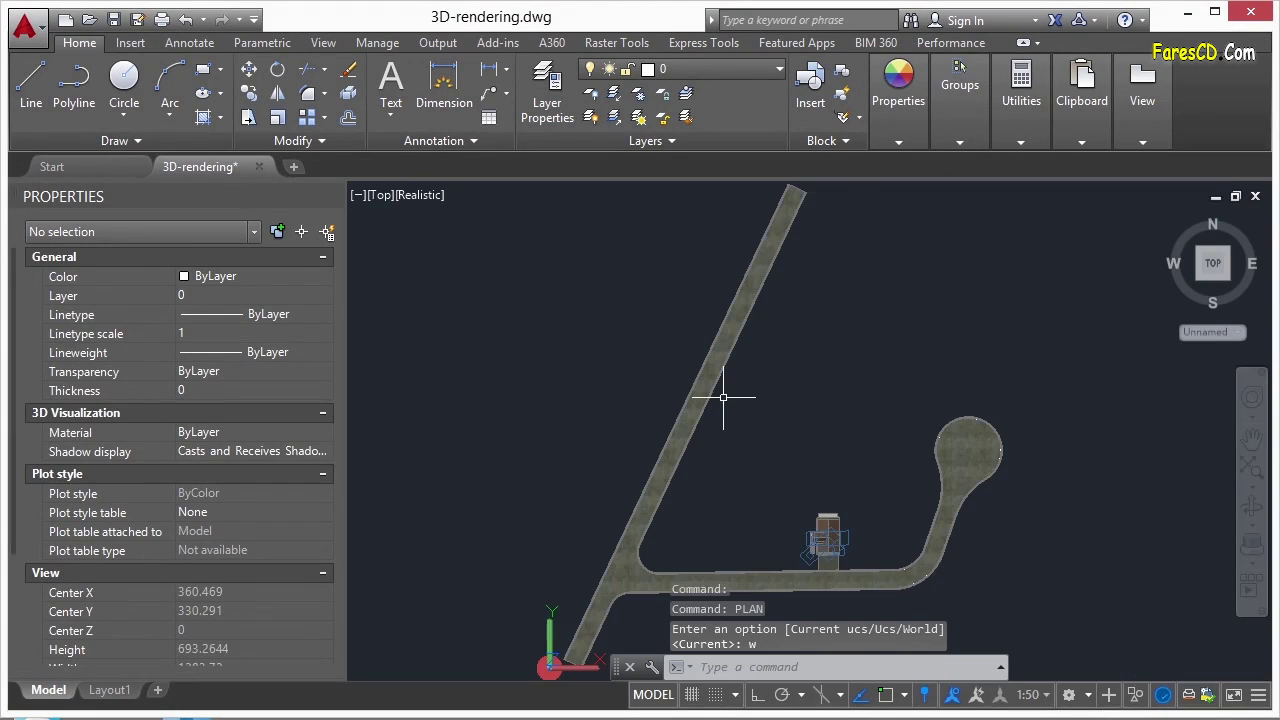
middle_drag(843, 443, 805, 412)
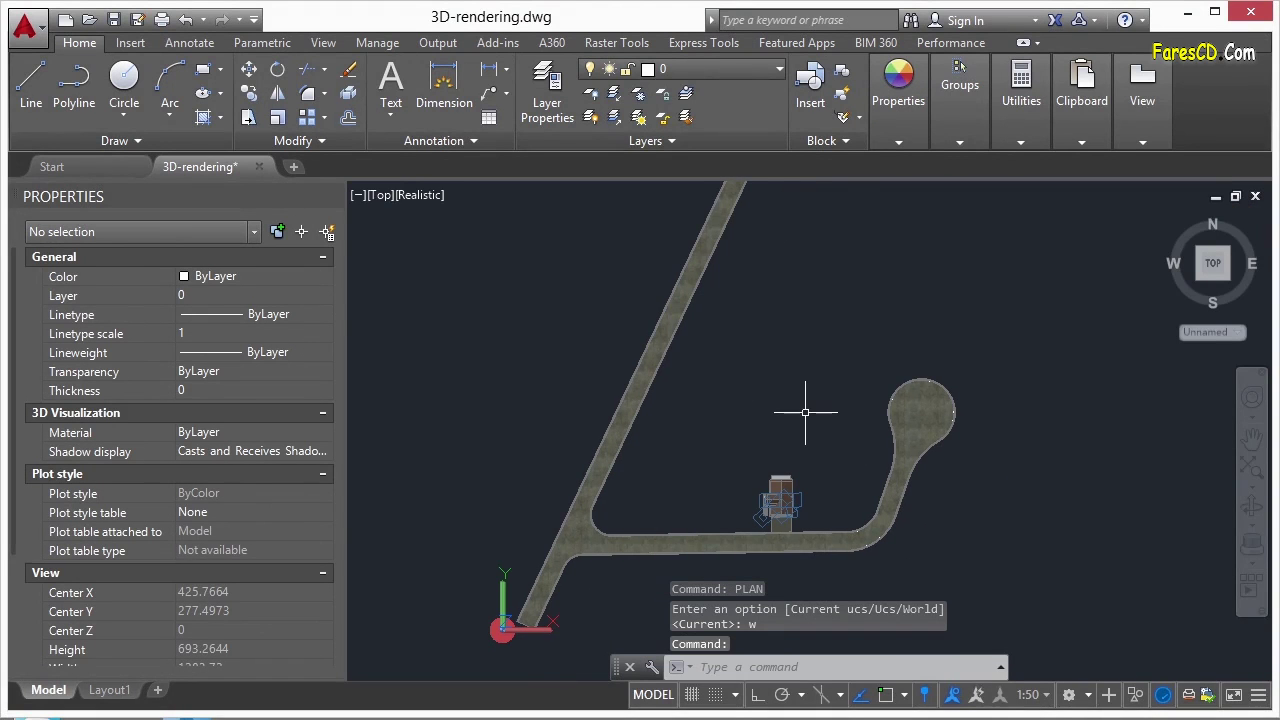
Launch ANIPATH and toggle the camera link to Point and back to Path
text(anipa)
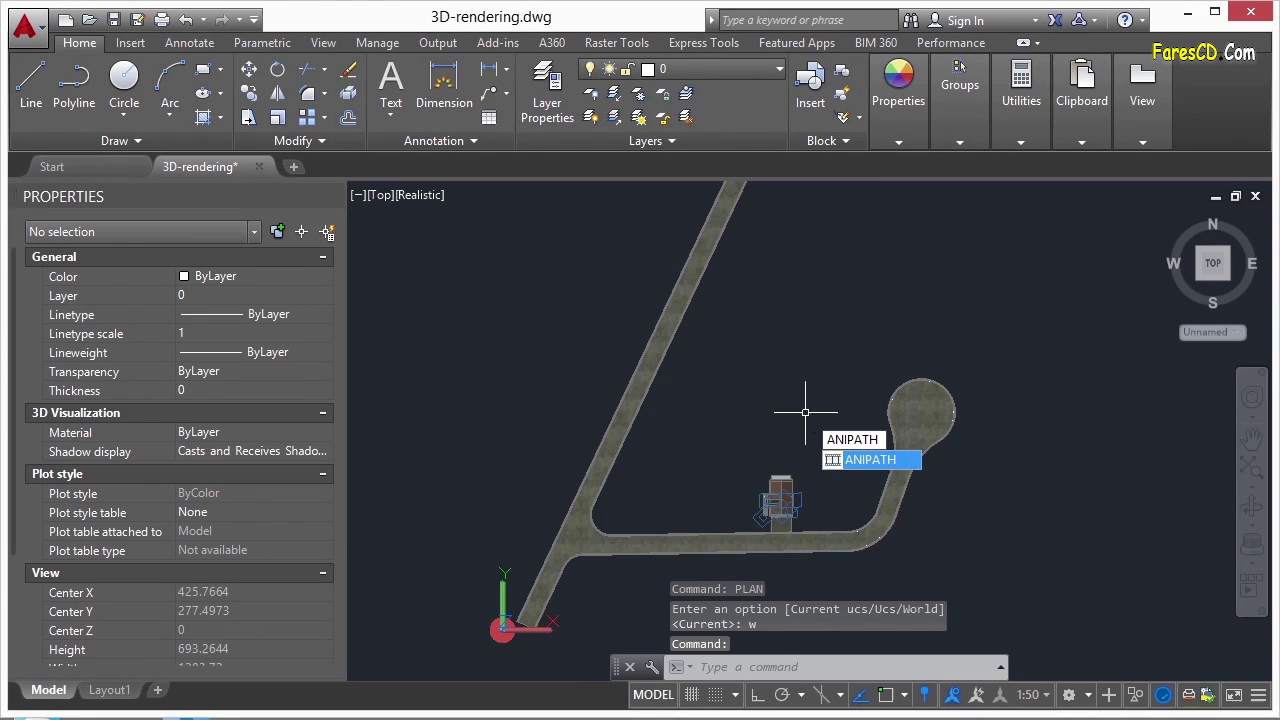
key(Return)
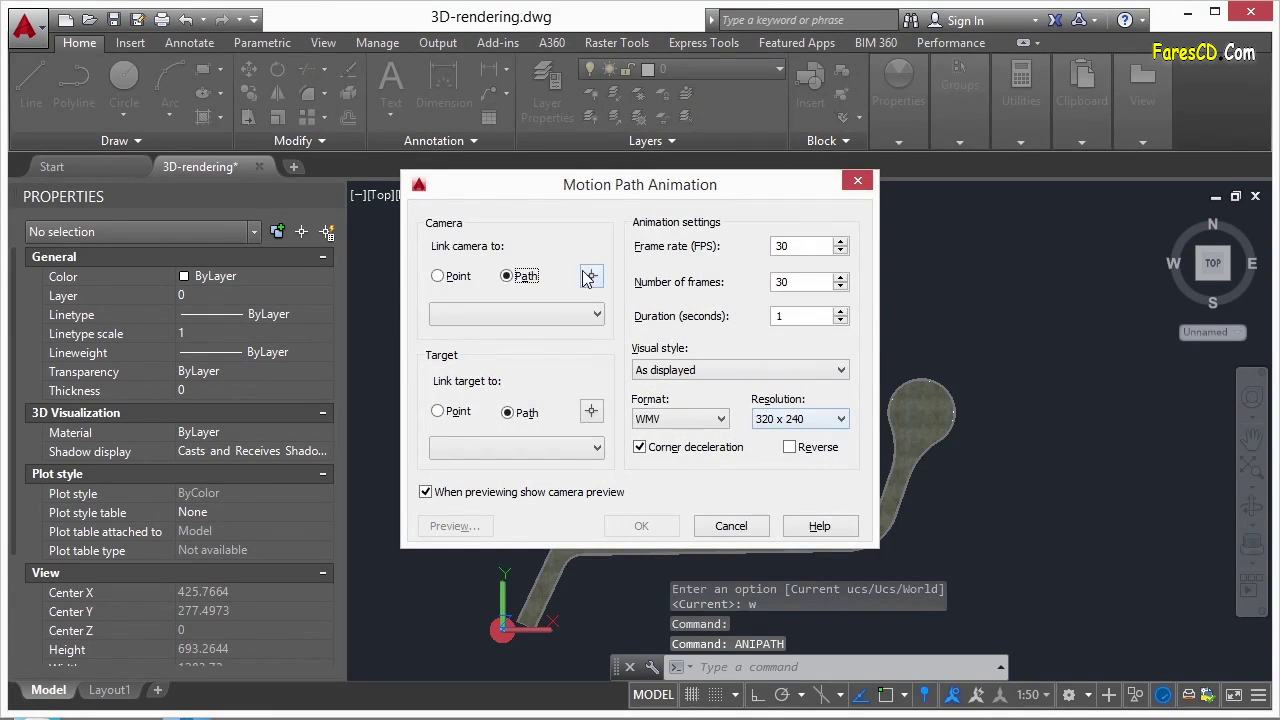
drag(636, 196, 421, 168)
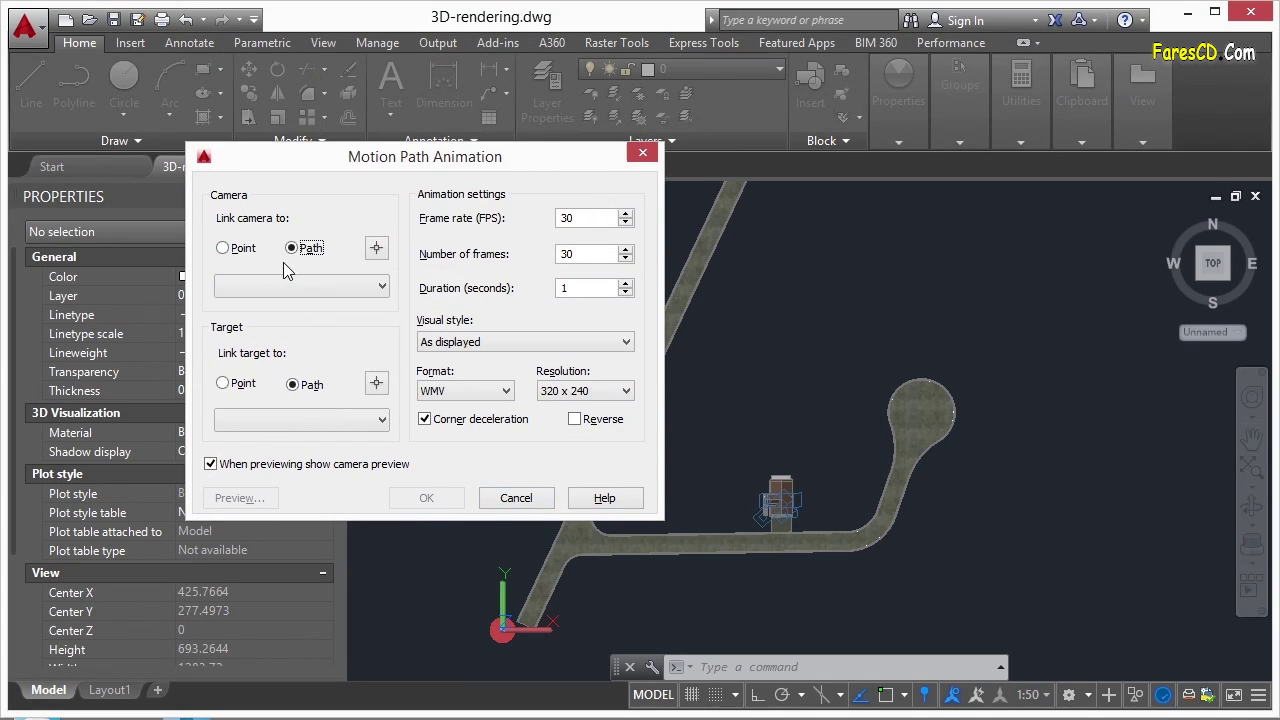
click(231, 250)
click(303, 248)
Cancel the animation dialog and draw an eight-vertex polyline looping from the road around the house
click(516, 497)
text(PL)
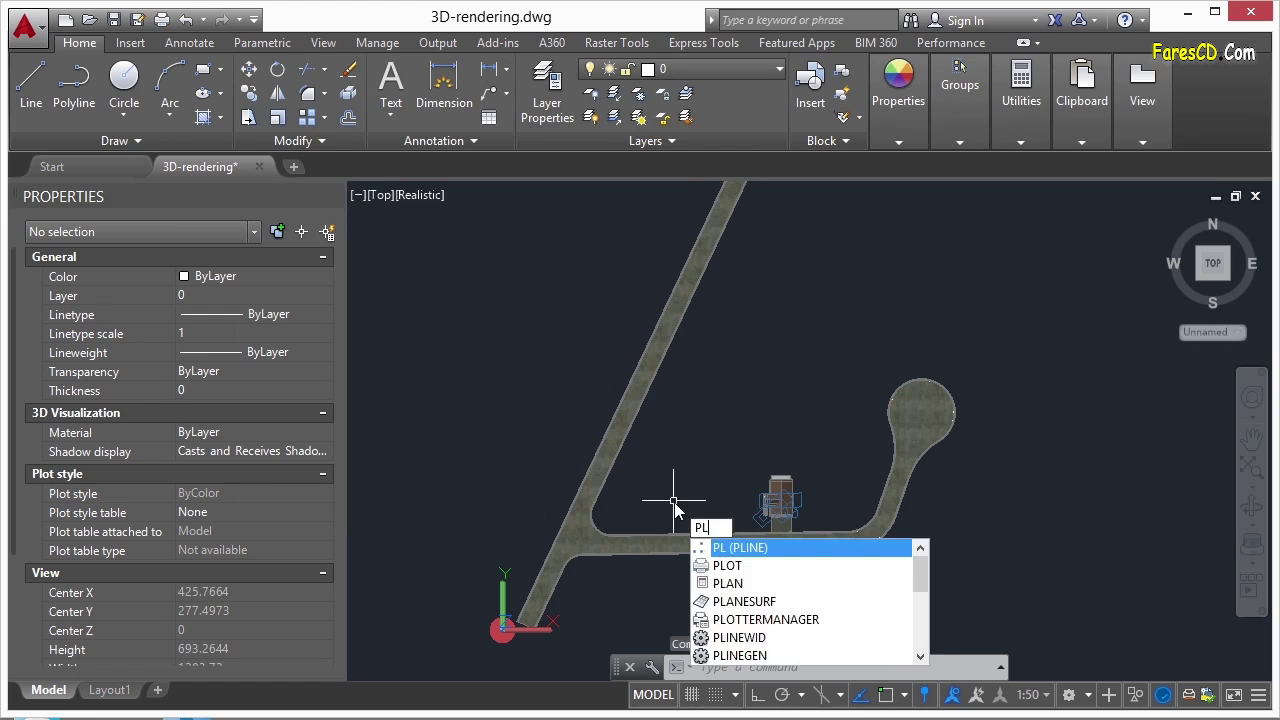
key(Return)
scroll(845, 540, up, 3)
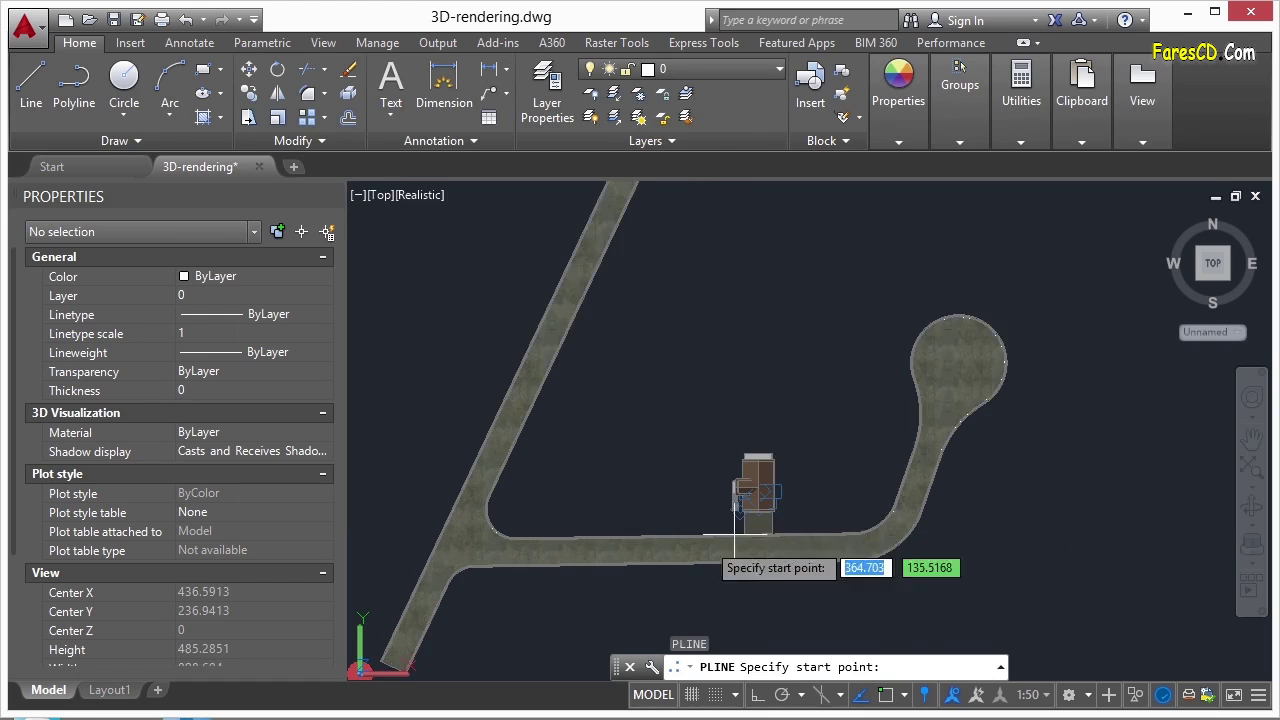
click(557, 550)
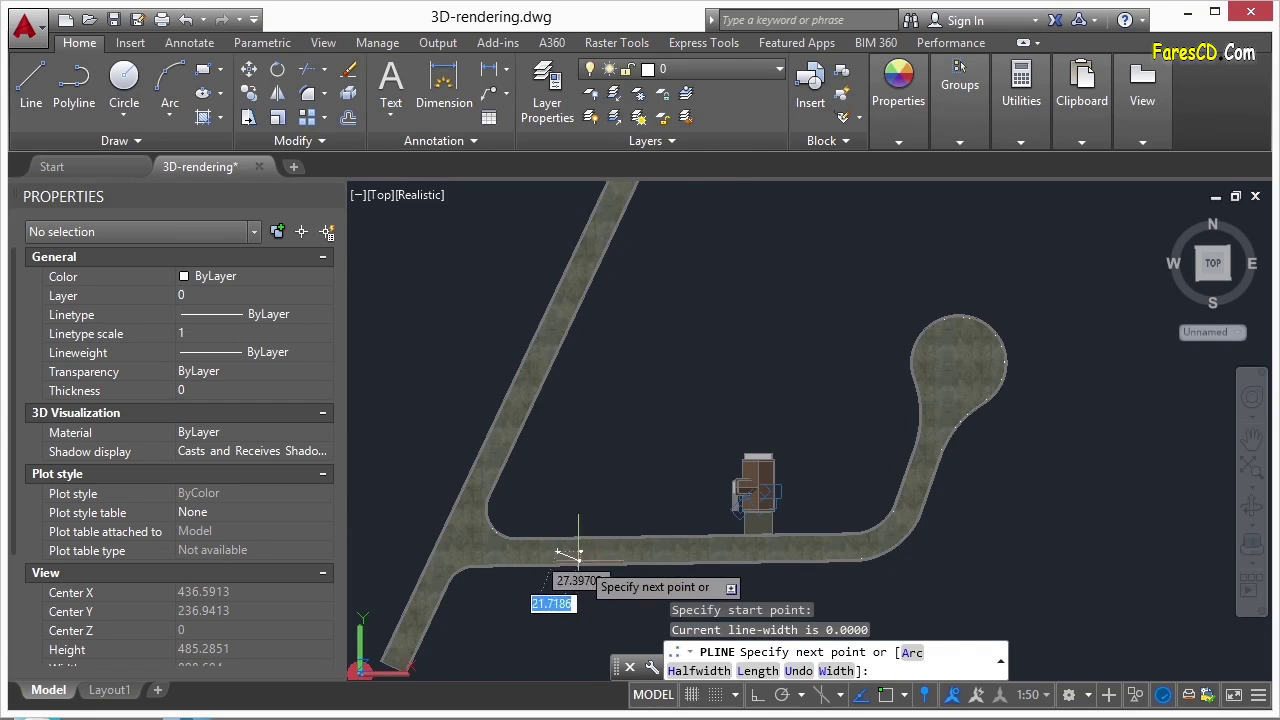
click(819, 548)
click(870, 493)
click(866, 398)
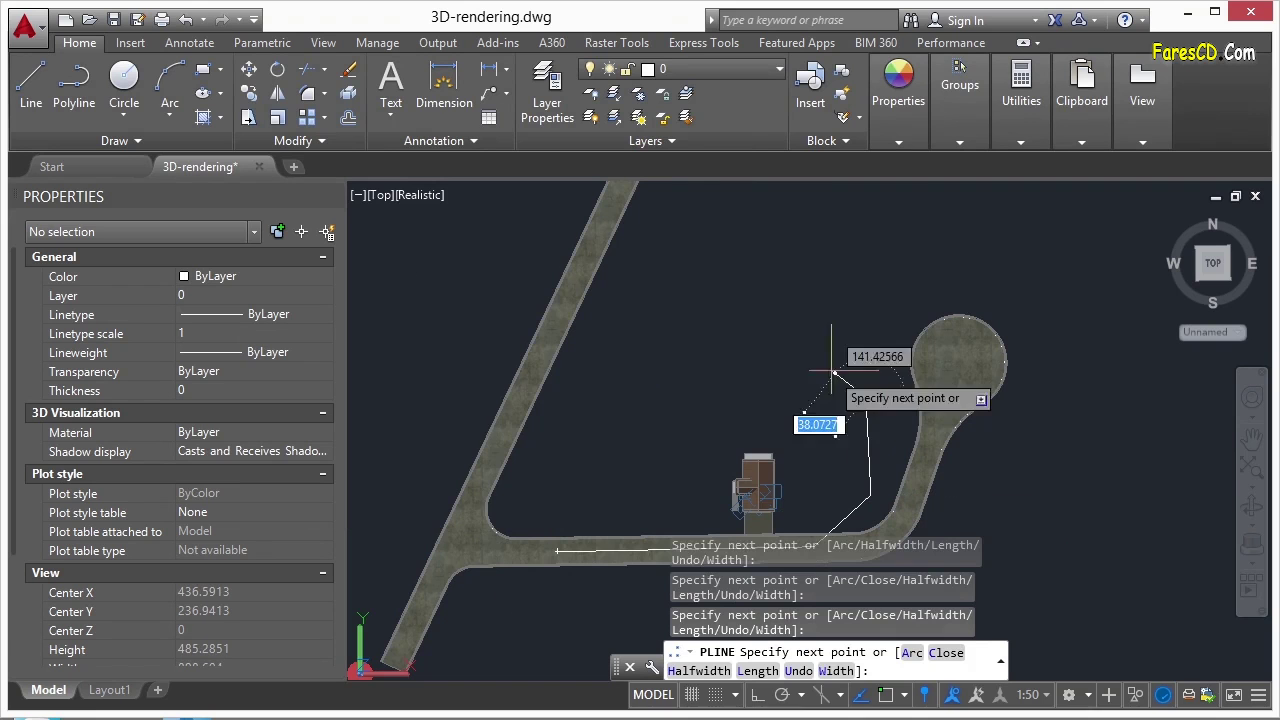
click(782, 344)
click(648, 374)
click(620, 452)
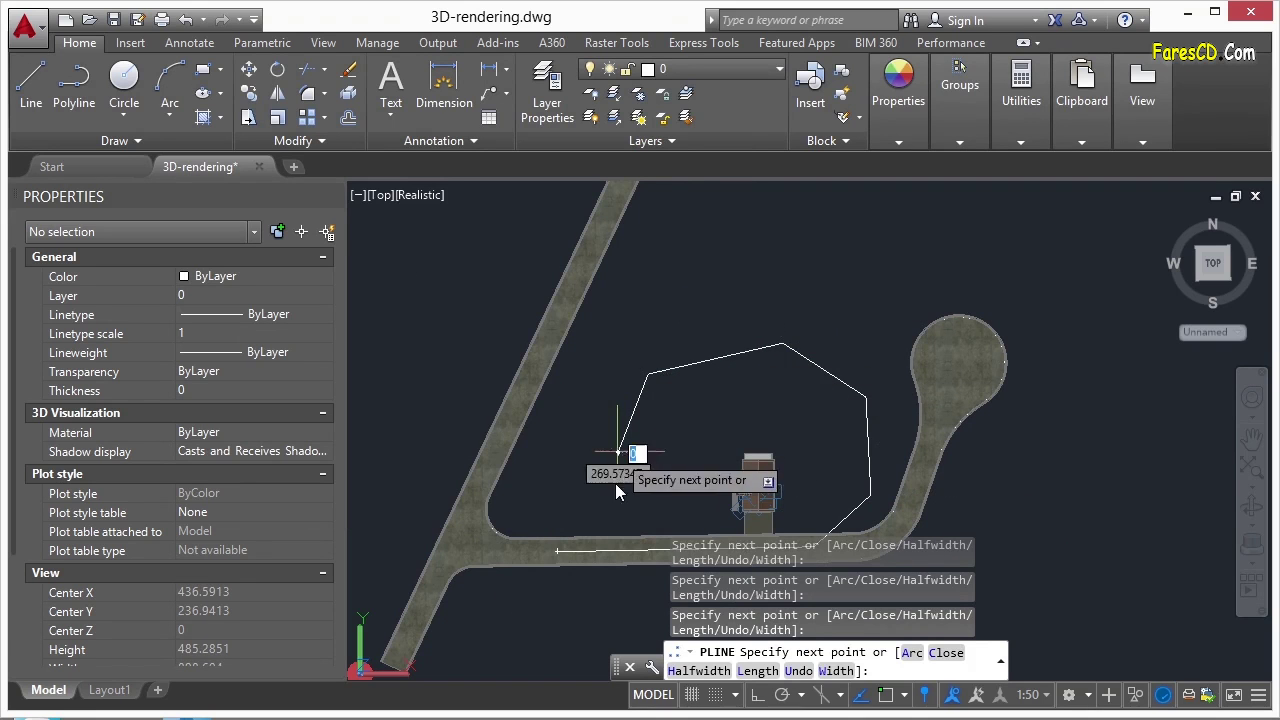
click(624, 503)
key(Return)
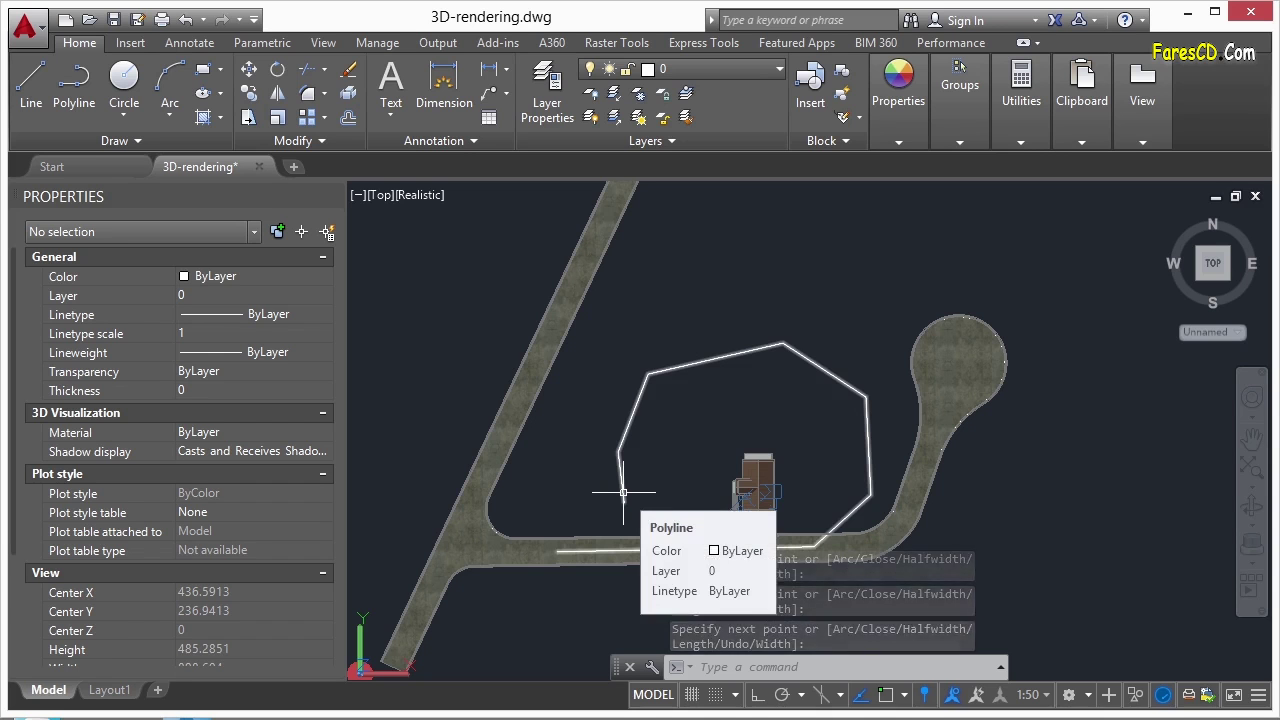
Set the polyline's Elevation to 10 in Properties
click(623, 492)
click(228, 625)
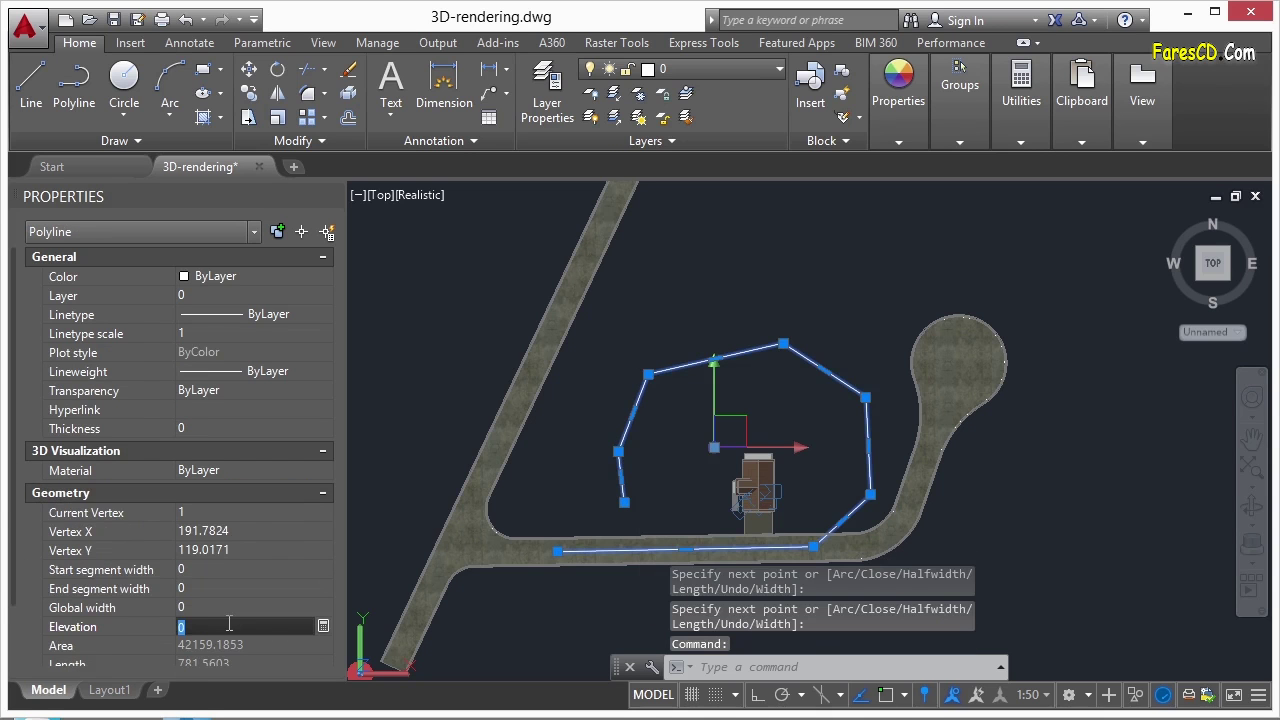
text(10)
key(Return)
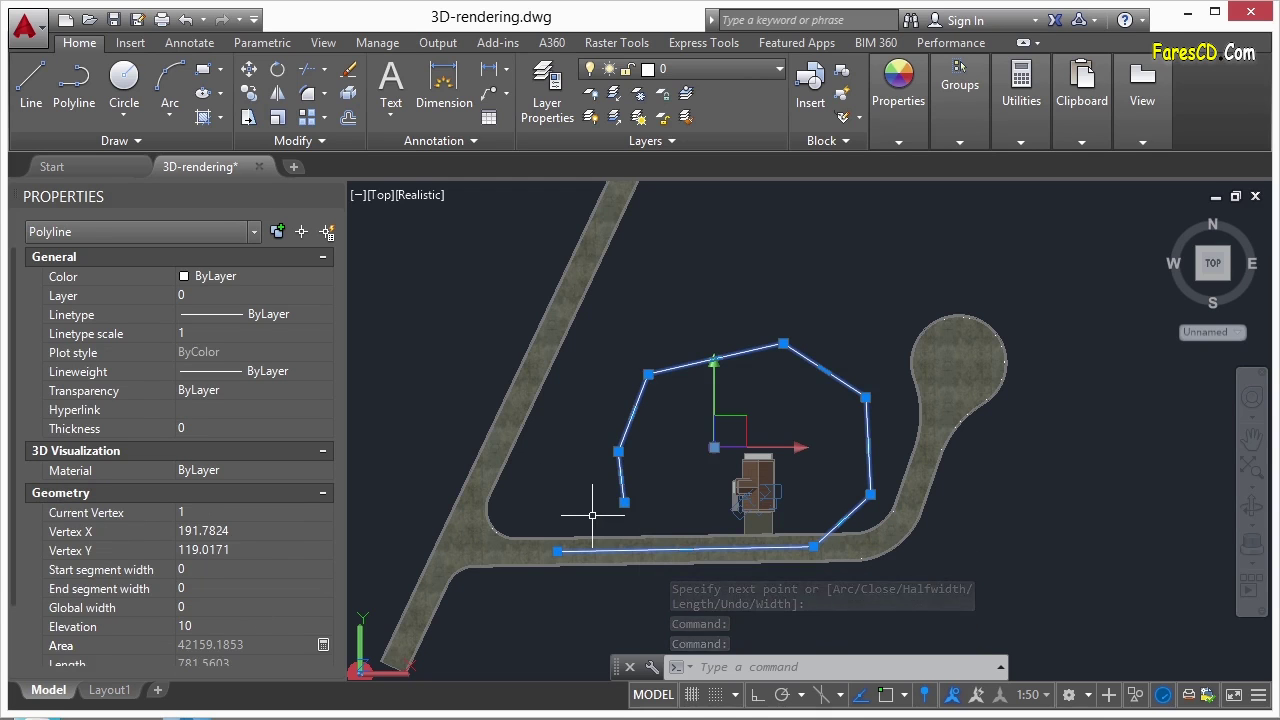
key(Escape)
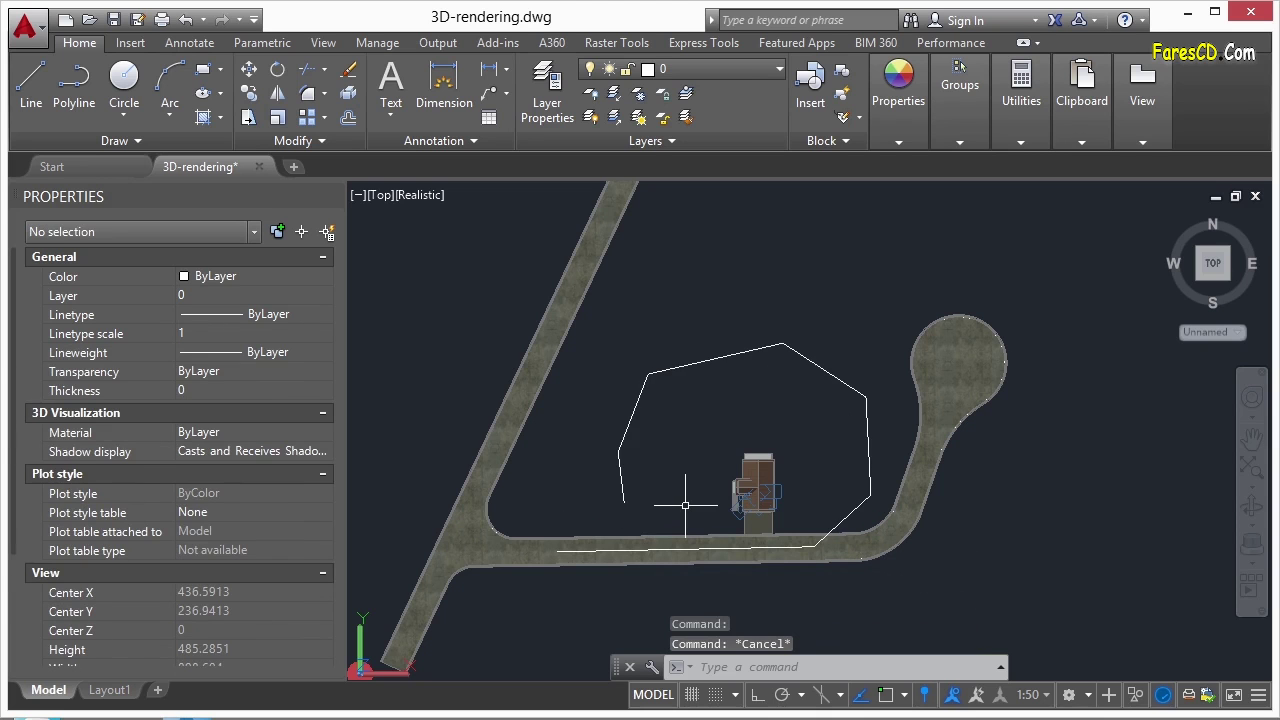
Run ANIPATH and link the camera to the raised polyline, named Path1
text(ani)
key(Return)
drag(710, 188, 394, 170)
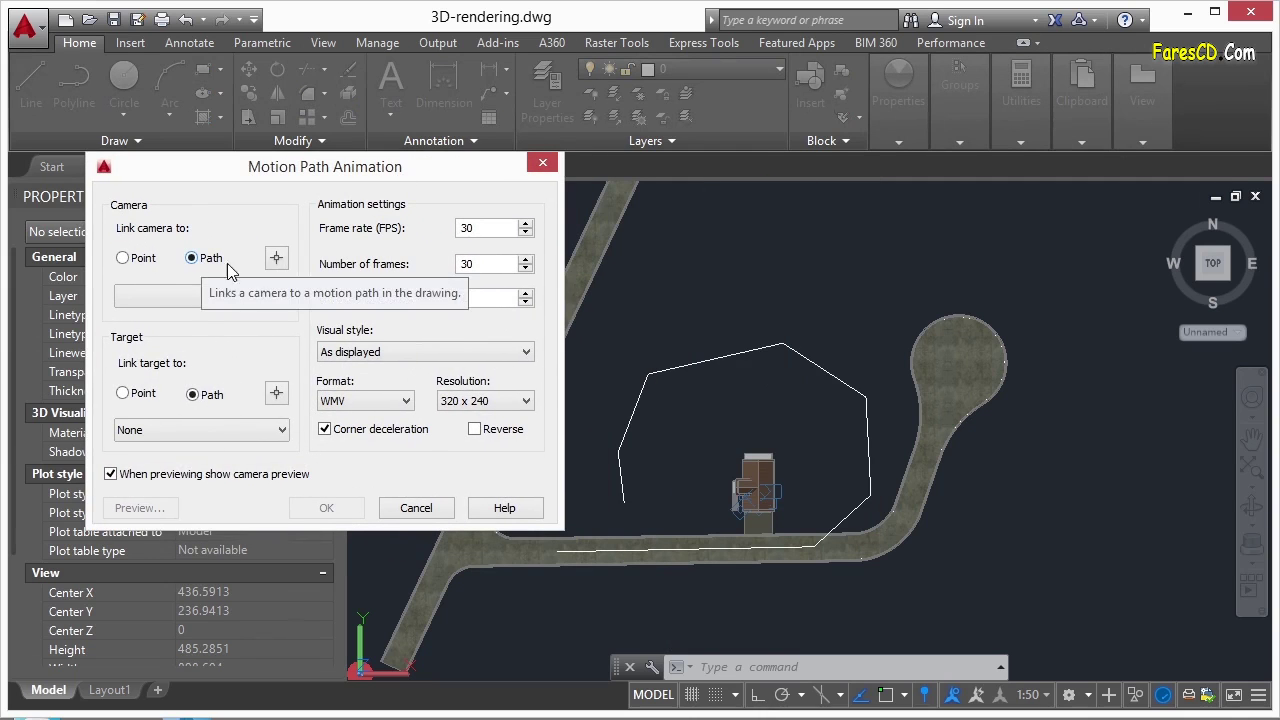
click(277, 259)
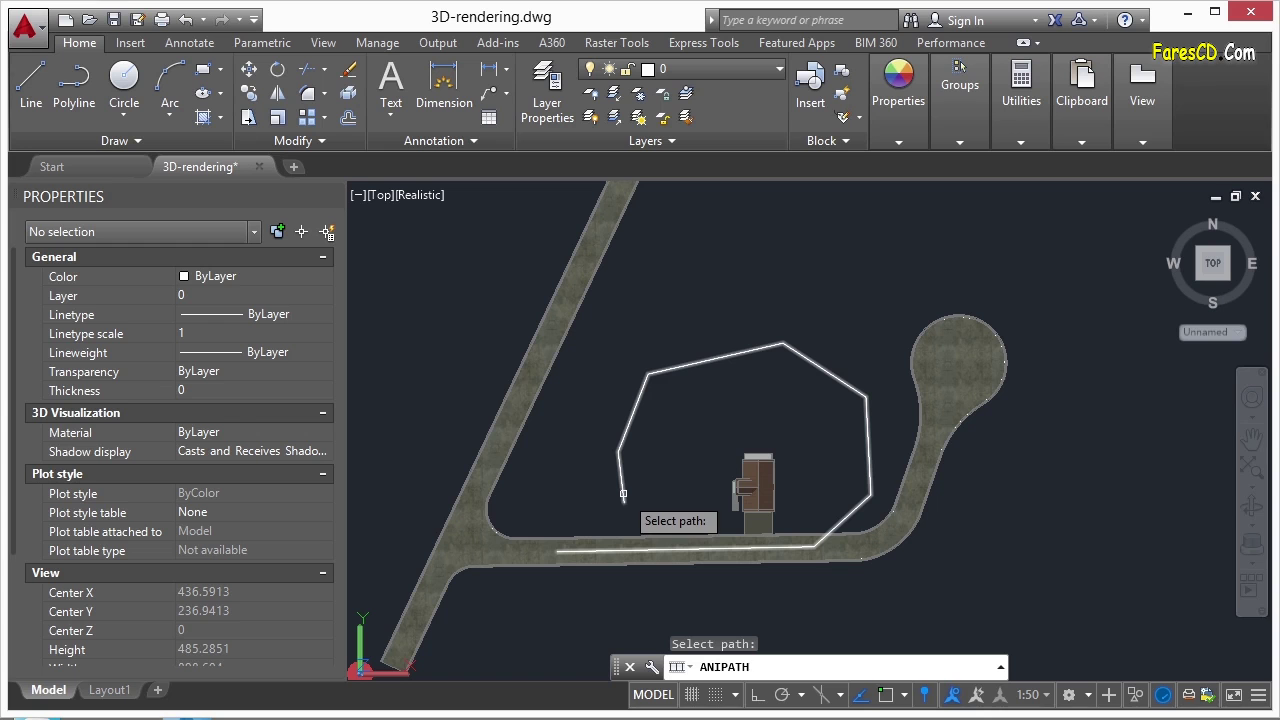
click(572, 550)
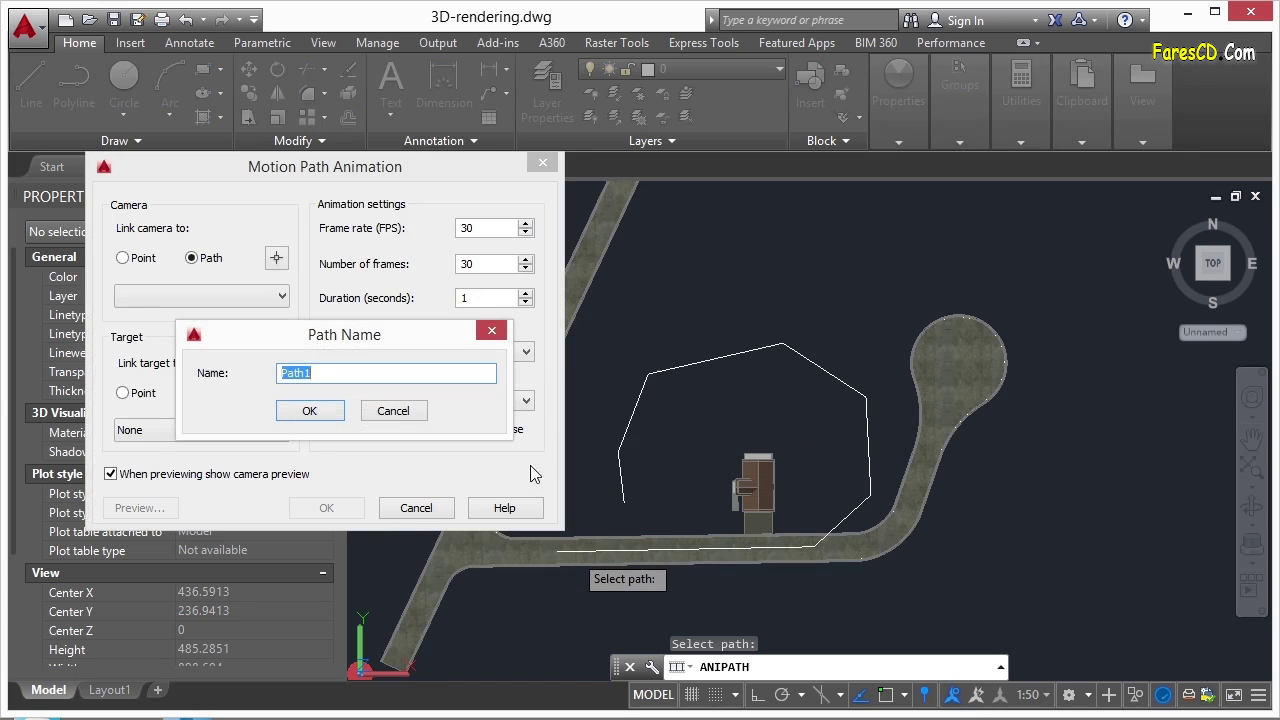
click(319, 411)
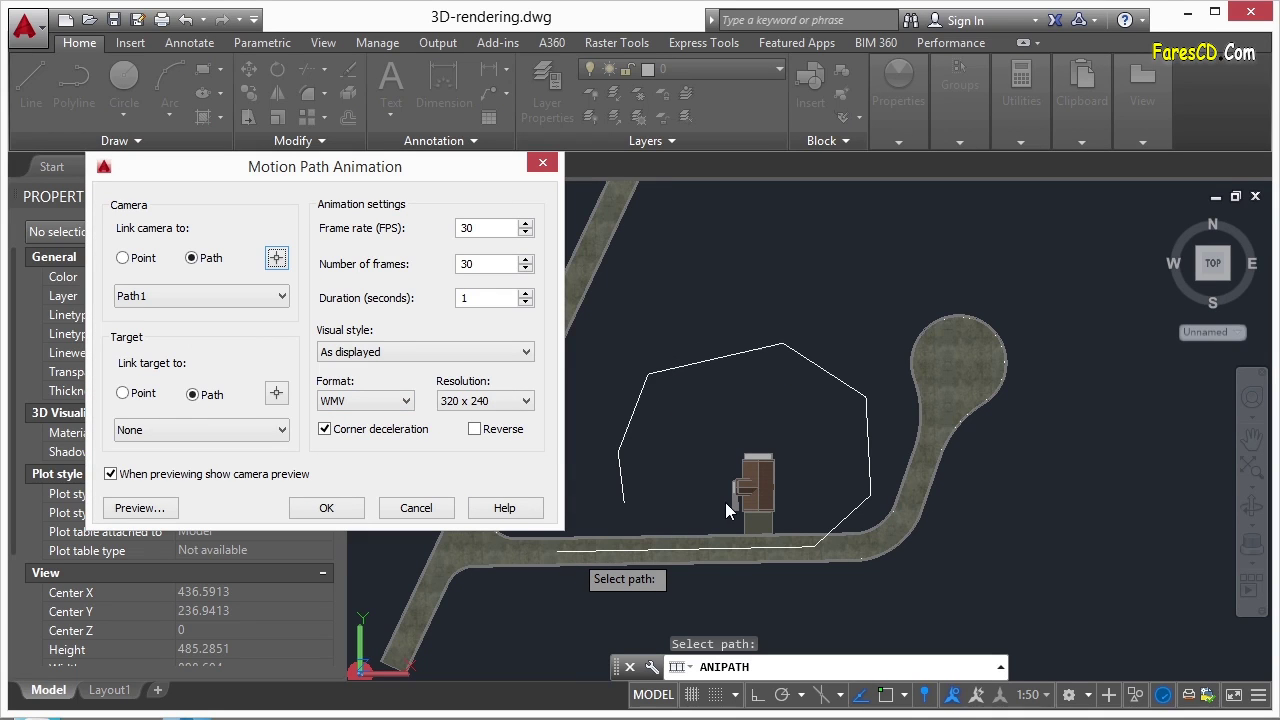
Link the target to a point picked on the house, keeping the name Point 1
click(122, 393)
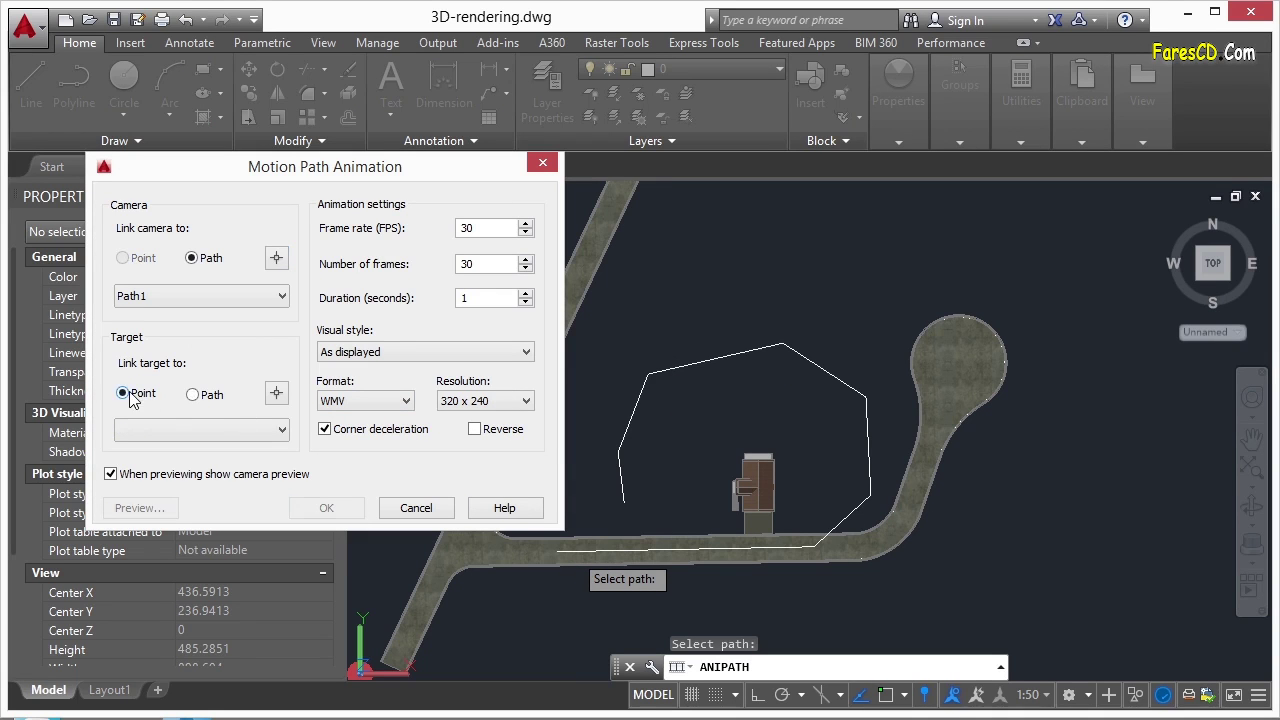
click(276, 393)
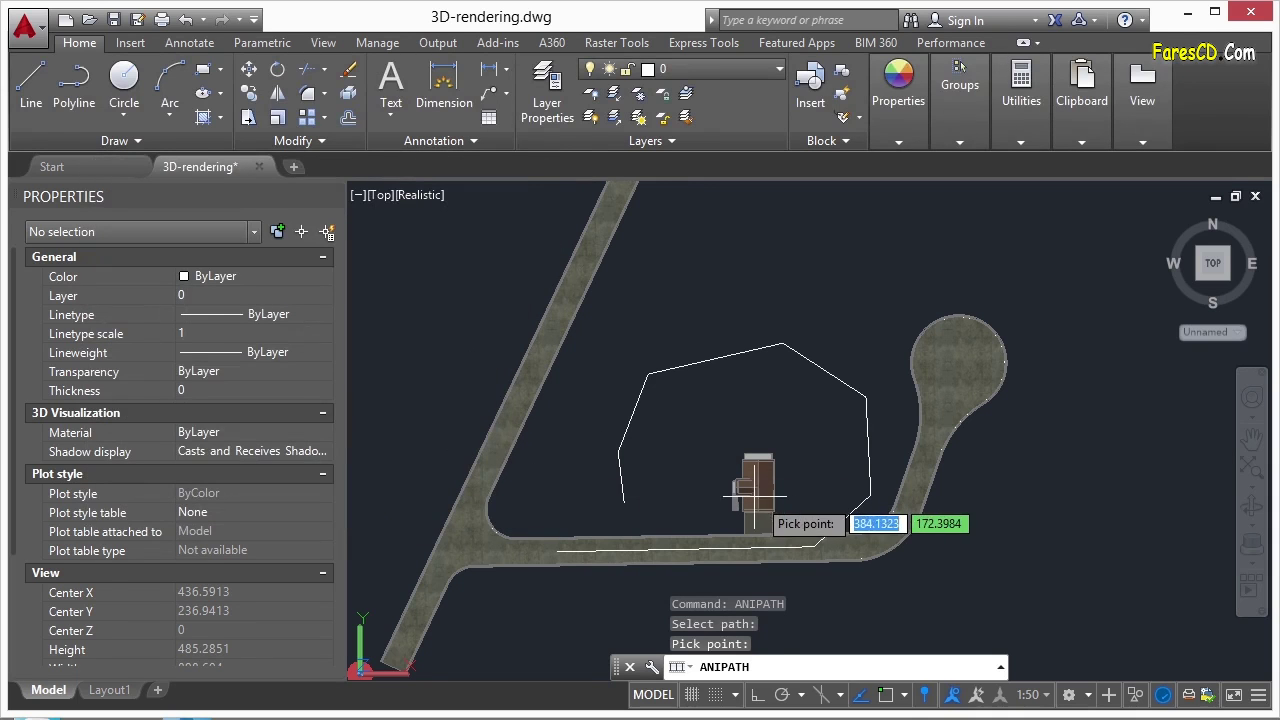
click(755, 495)
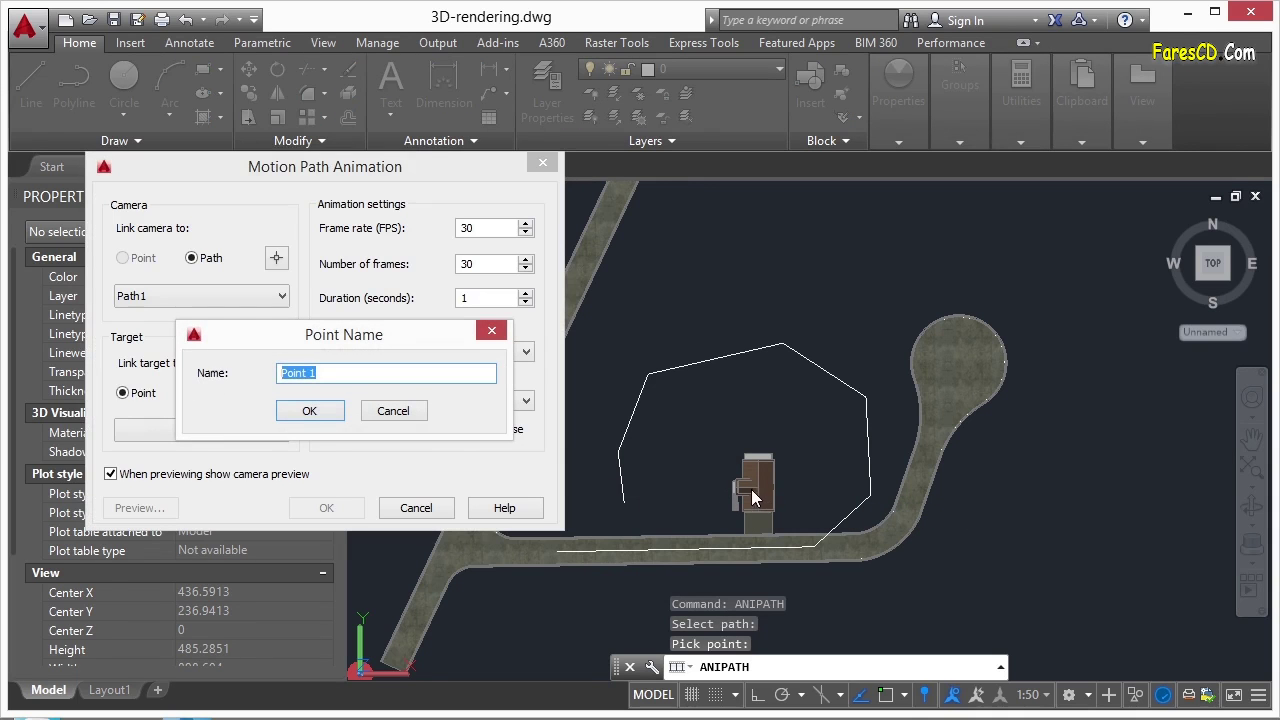
click(312, 416)
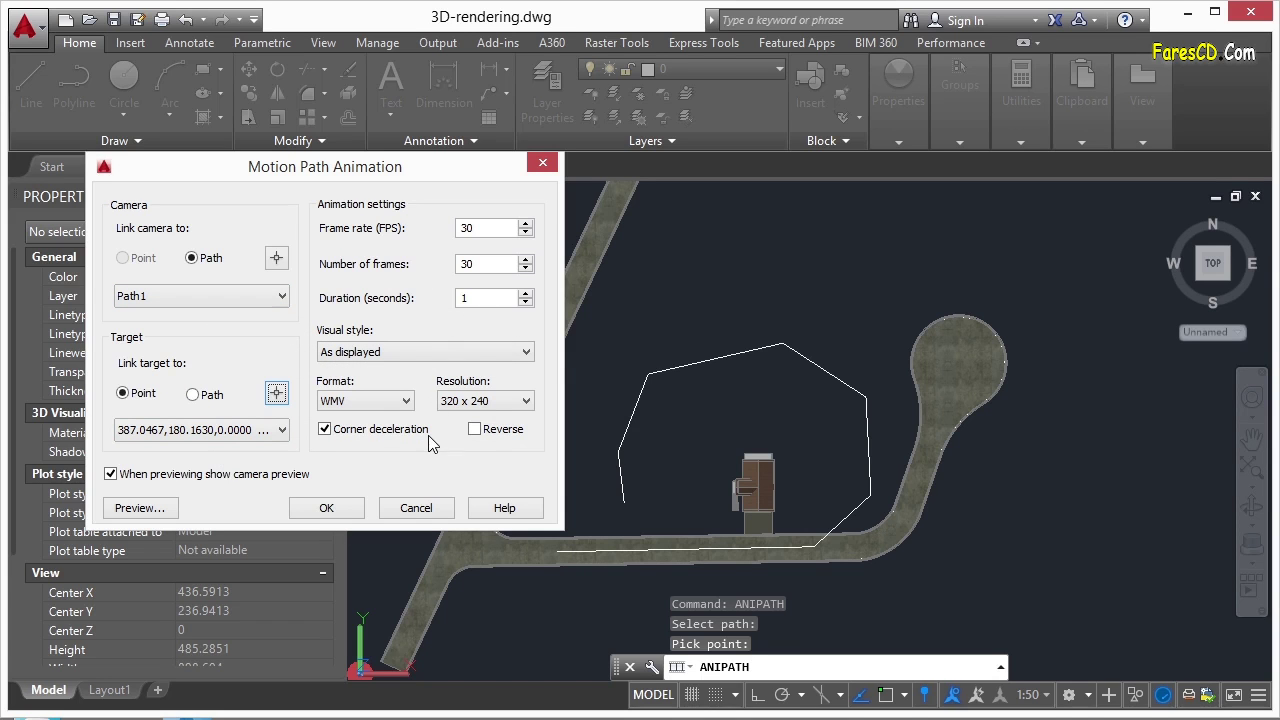
Set the frame rate to 15 and the number of frames to 15
click(483, 229)
drag(483, 229, 449, 235)
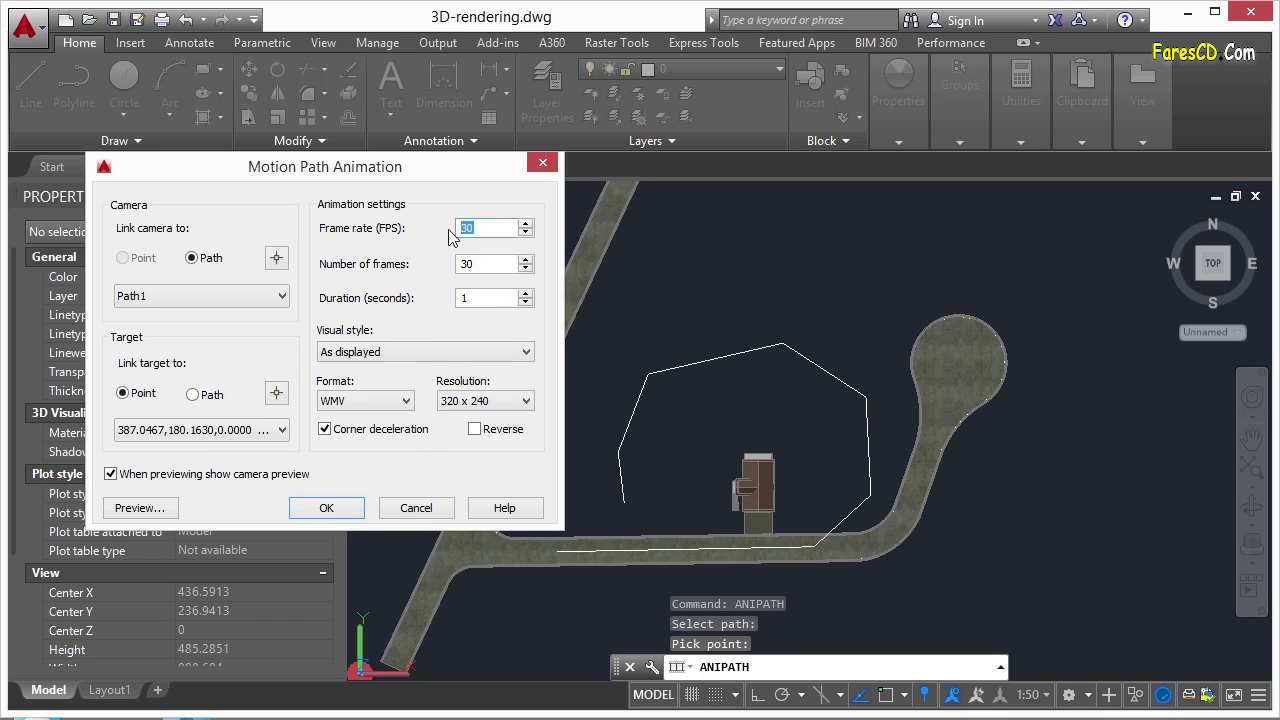
text(15)
double_click(491, 263)
text(15)
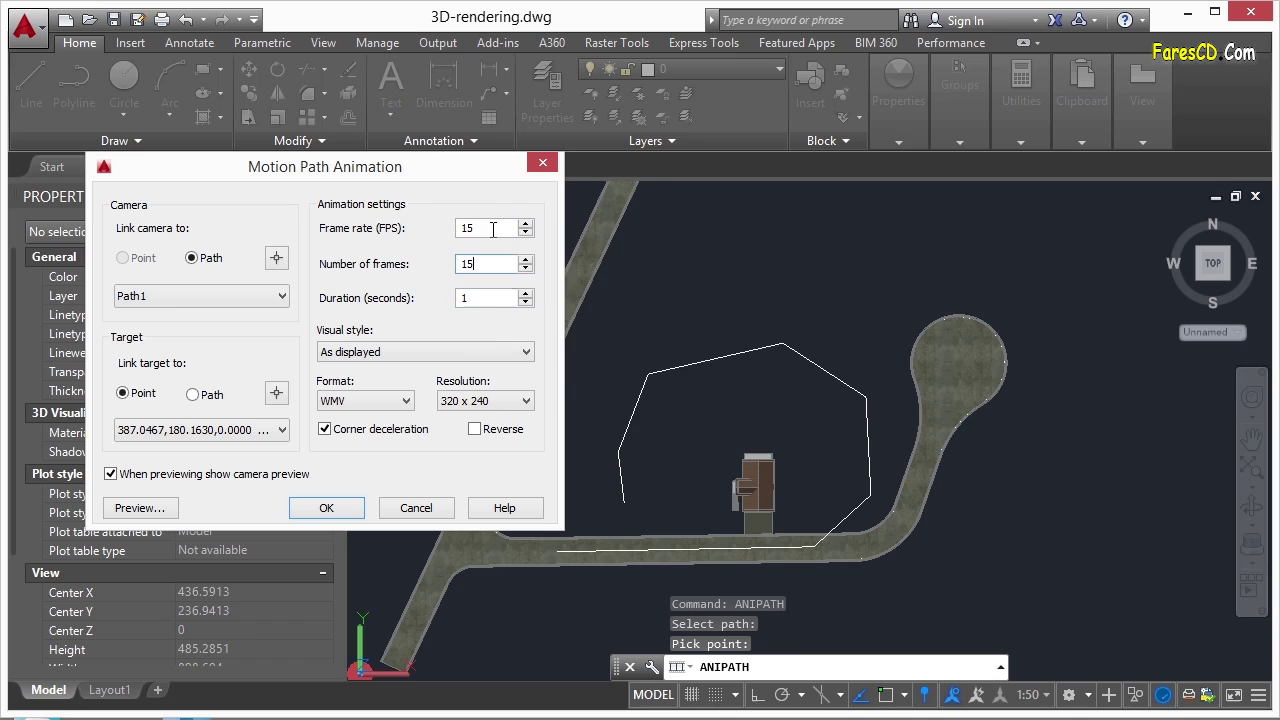
click(525, 293)
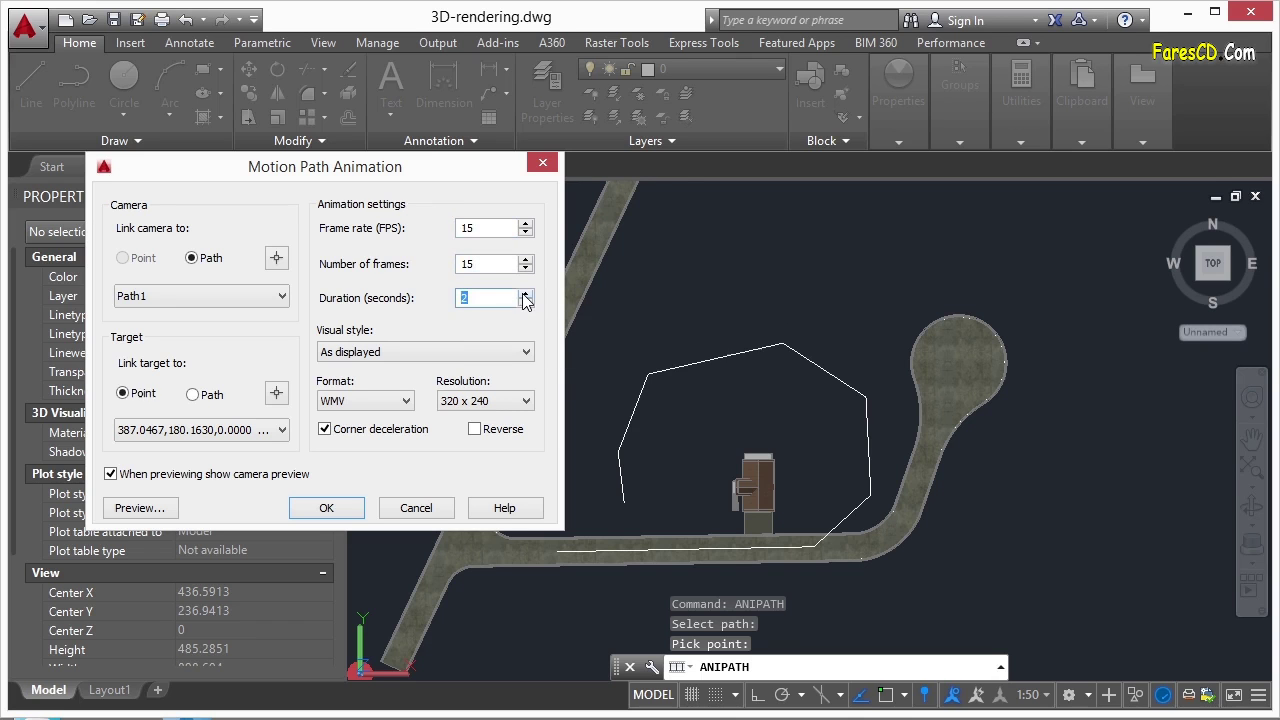
click(501, 224)
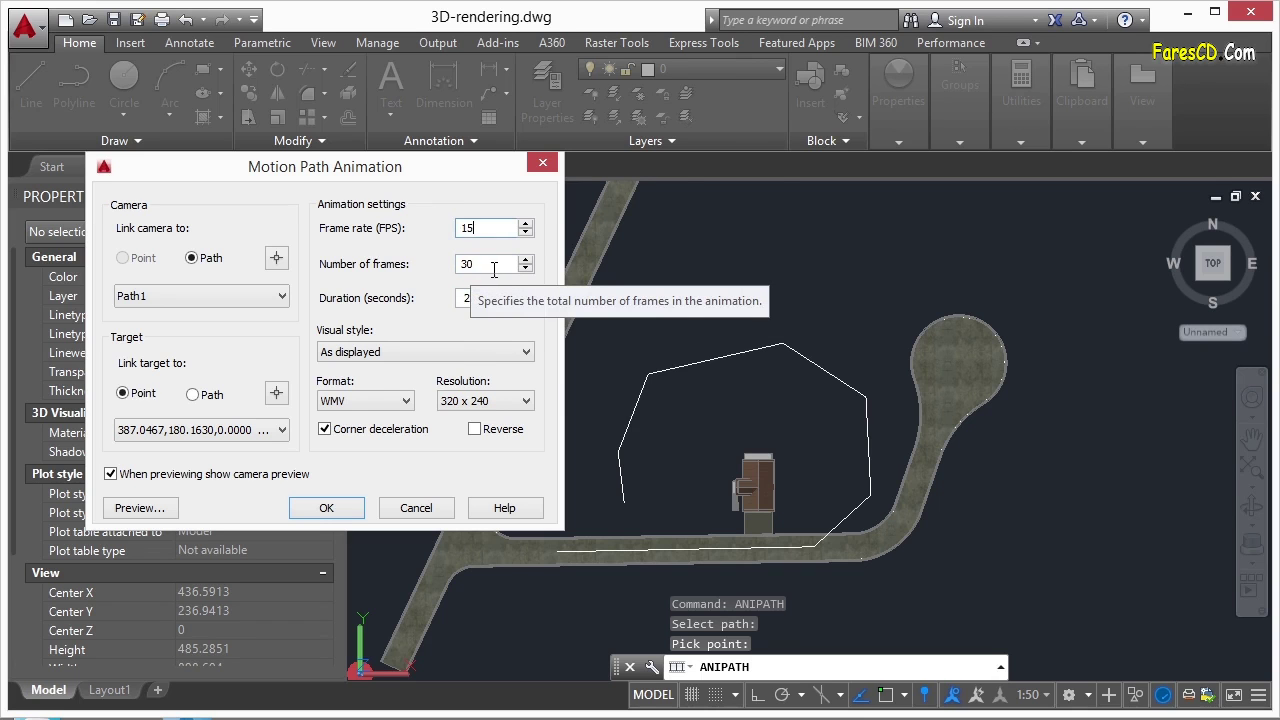
Adjust the frame count, then set the duration to 1 second for 15 frames
click(525, 259)
click(525, 259)
click(525, 259)
click(525, 259)
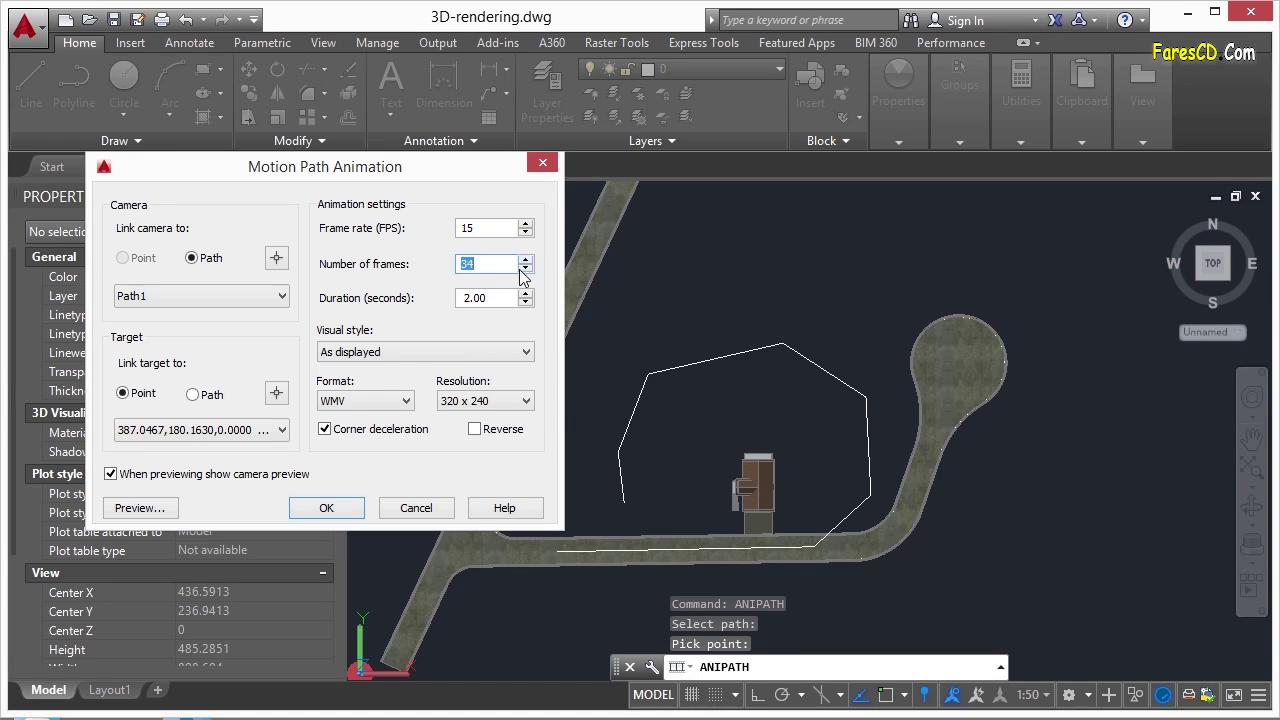
click(525, 259)
click(525, 259)
click(525, 259)
click(525, 259)
click(525, 259)
click(525, 259)
click(507, 228)
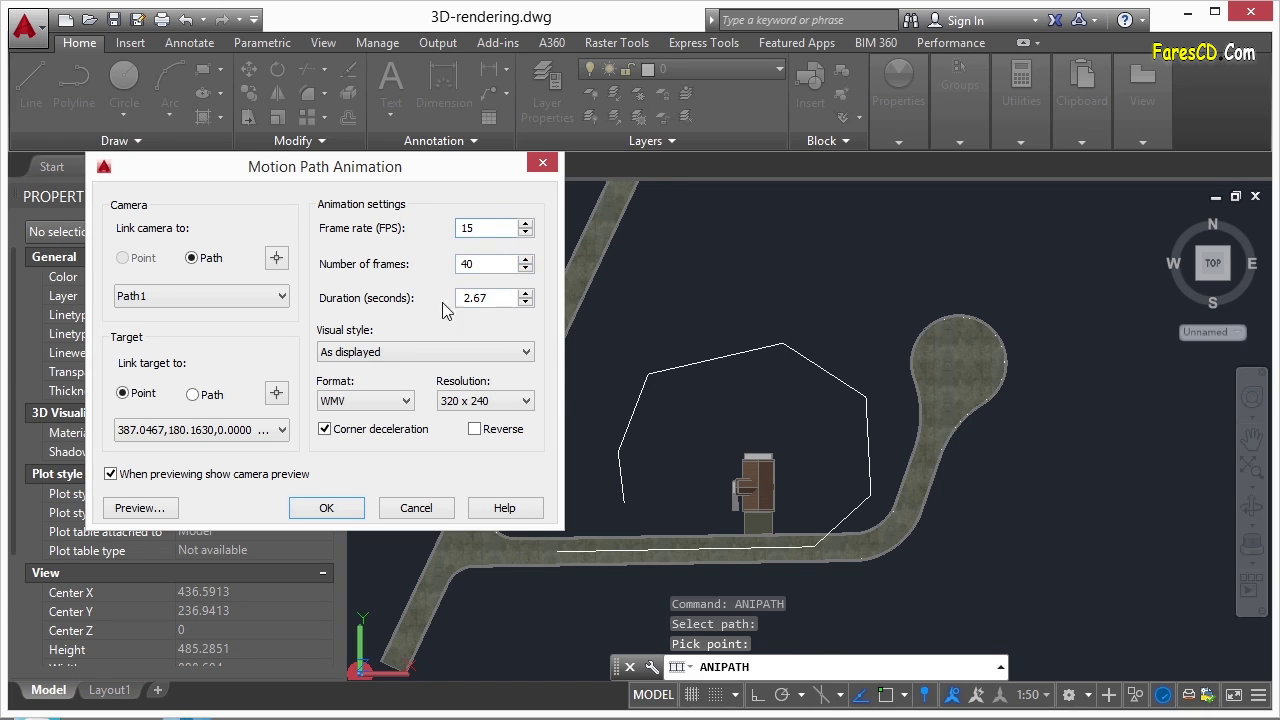
double_click(491, 298)
text(1)
click(479, 263)
Keep the resolution at 320 x 240 and the output format as WMV
click(513, 401)
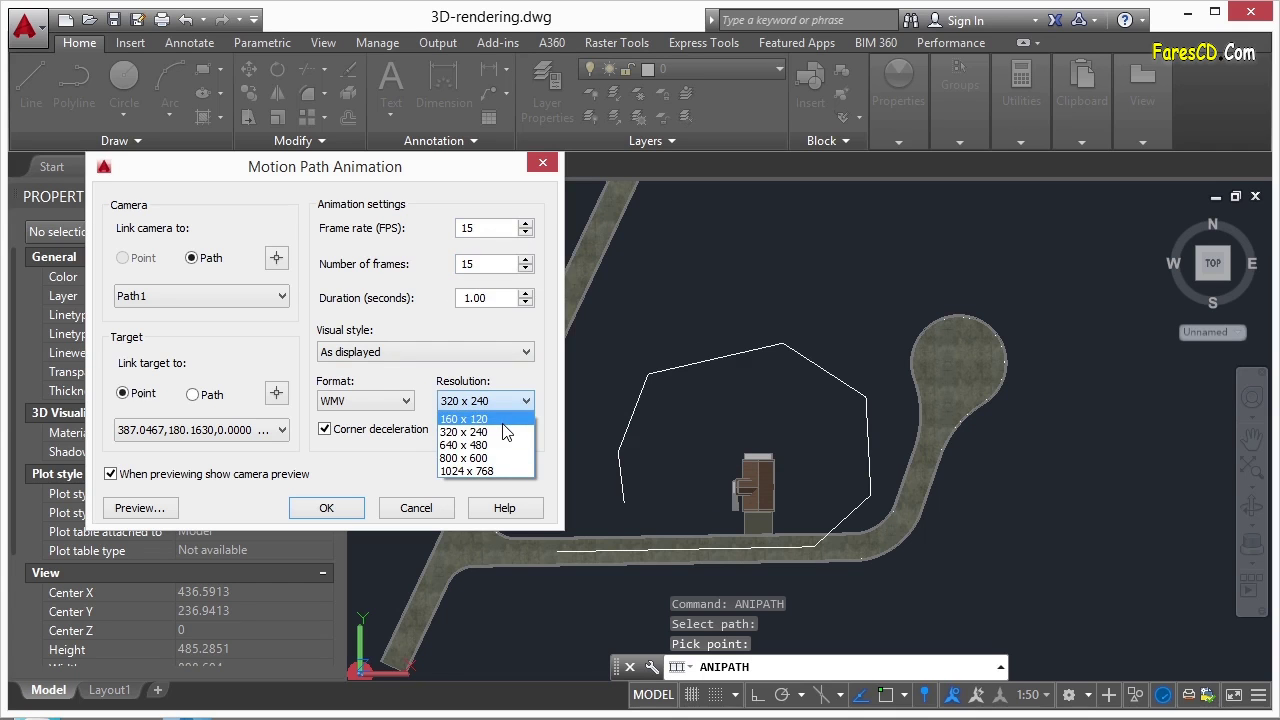
click(500, 432)
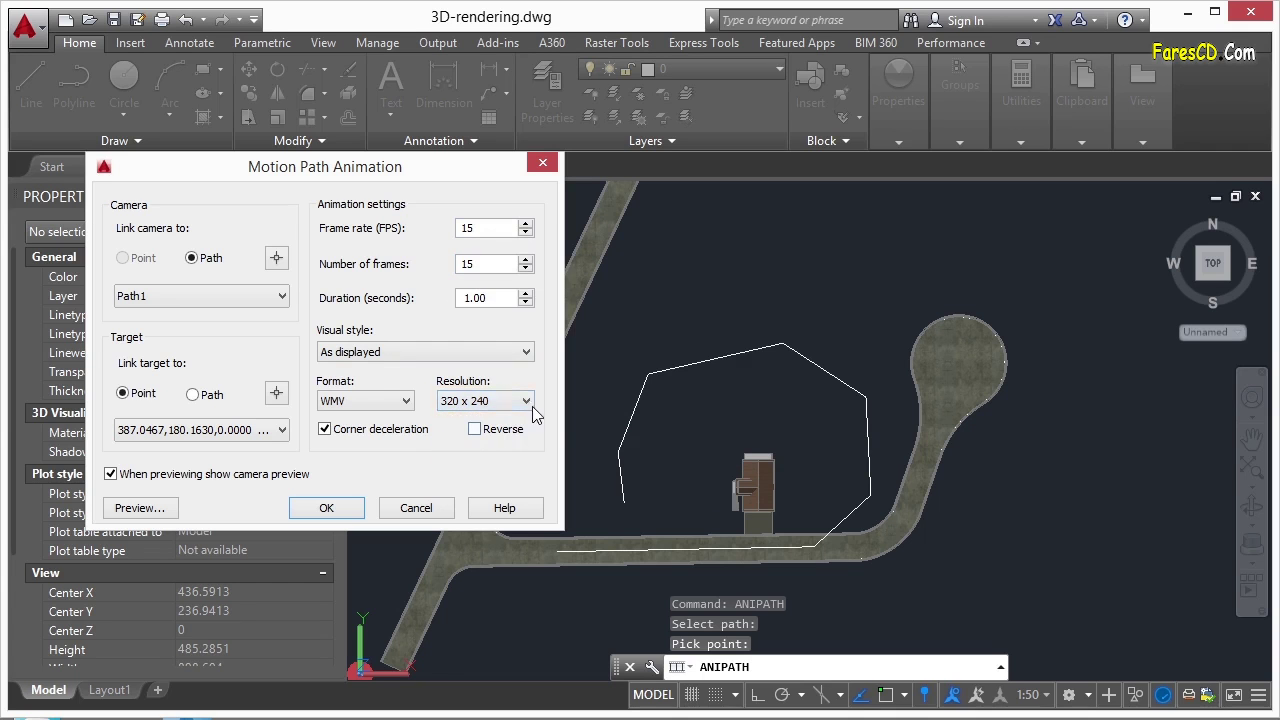
click(406, 402)
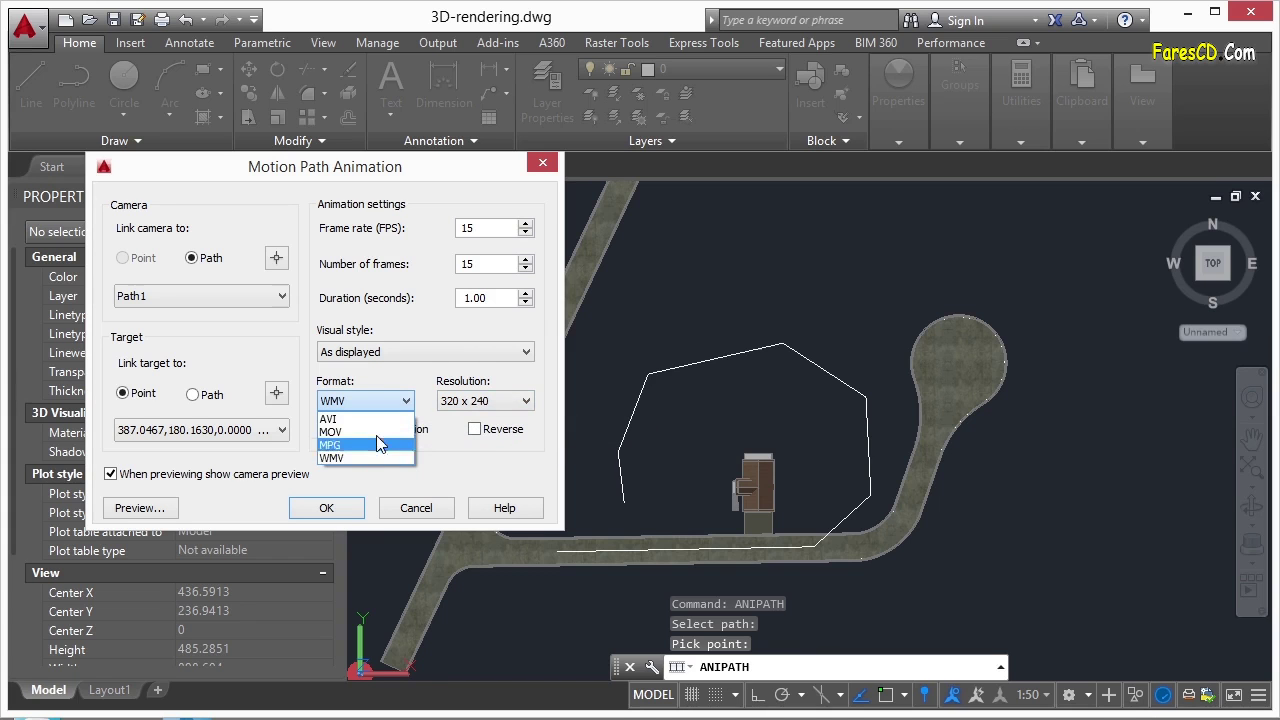
click(373, 456)
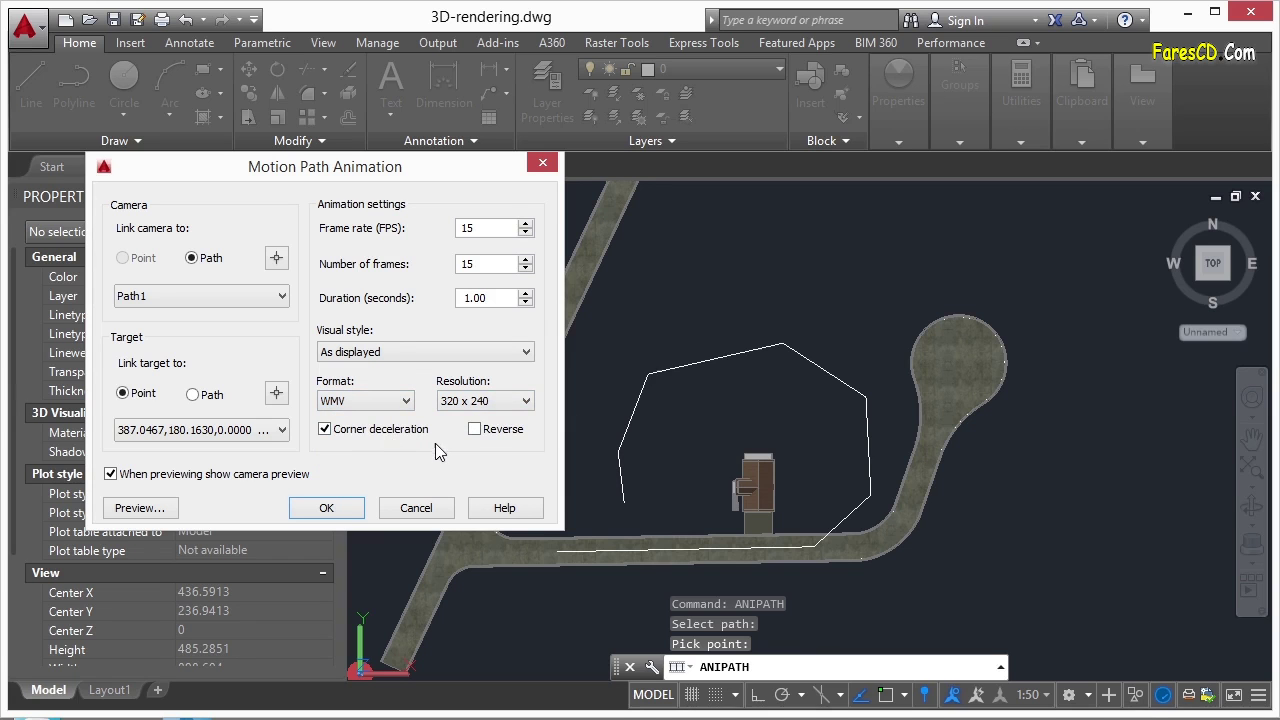
click(163, 508)
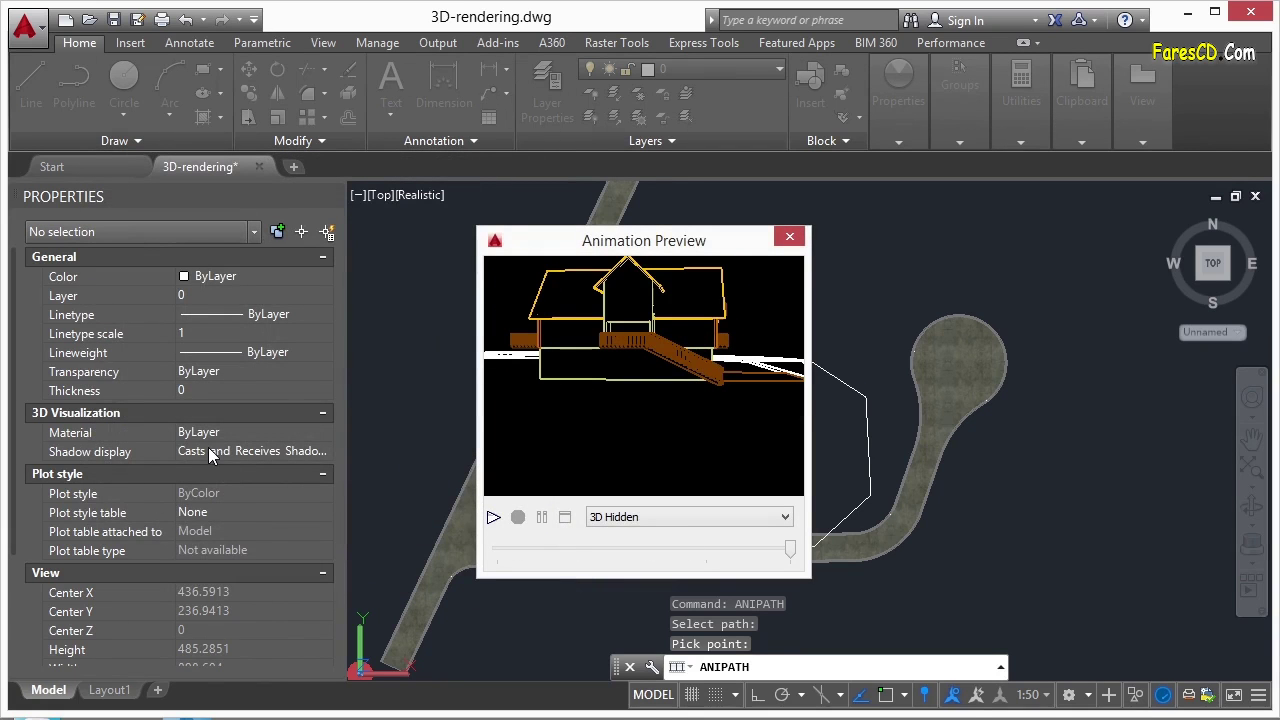
click(494, 517)
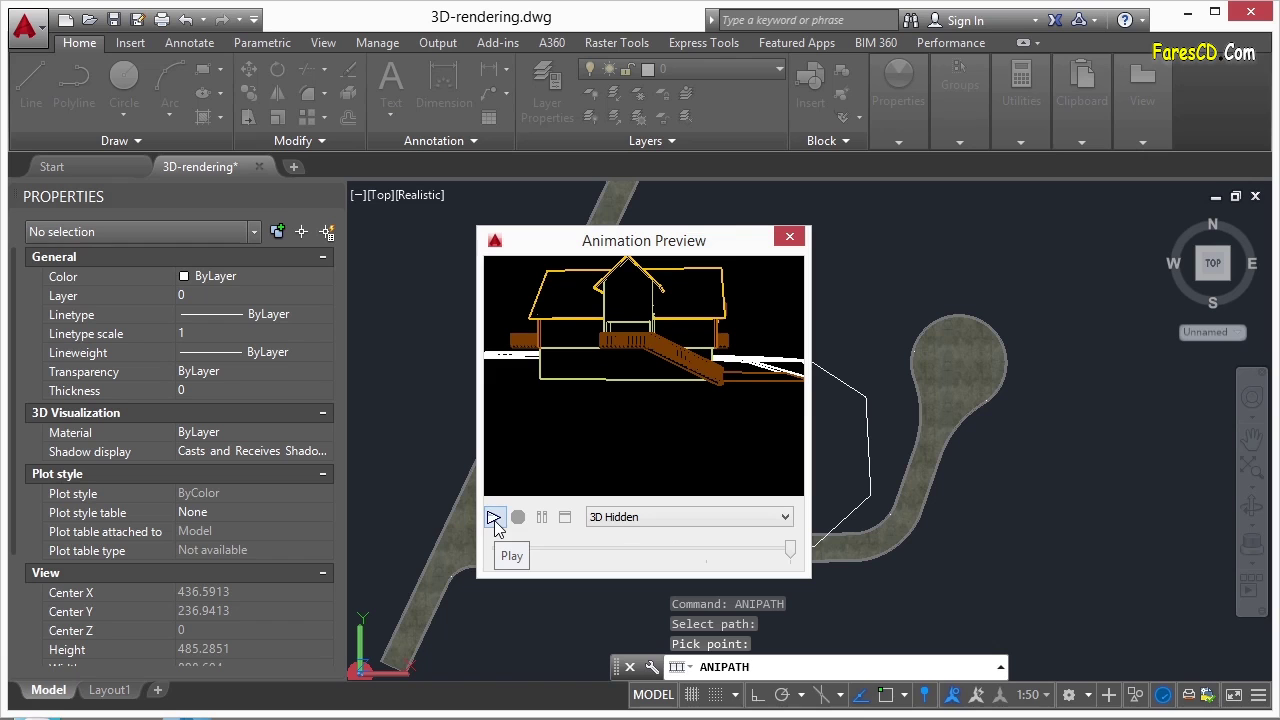
click(730, 517)
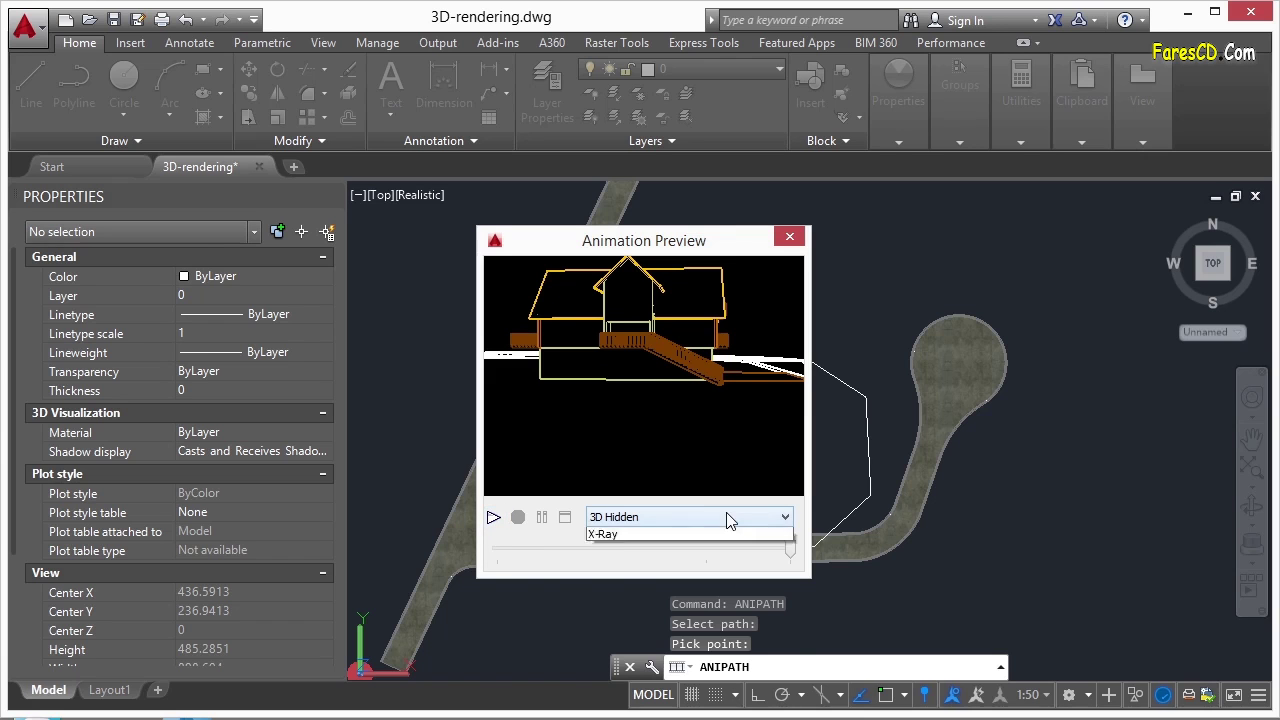
click(720, 600)
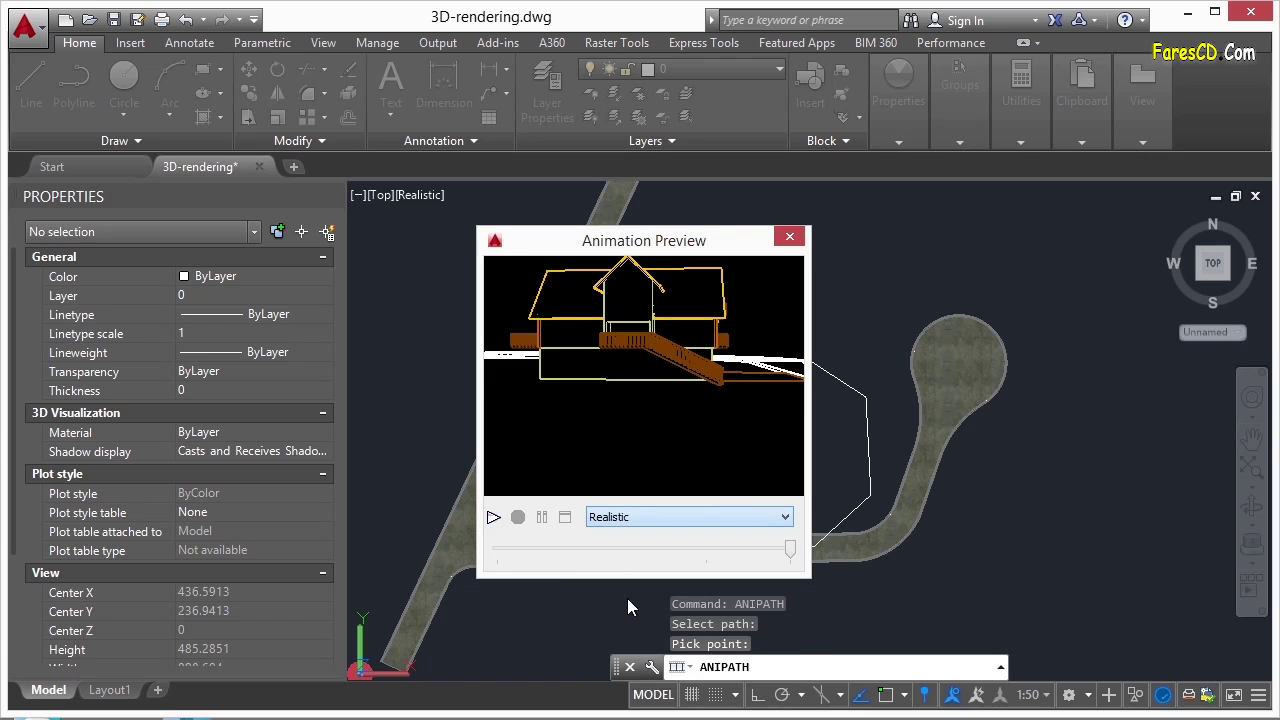
click(493, 517)
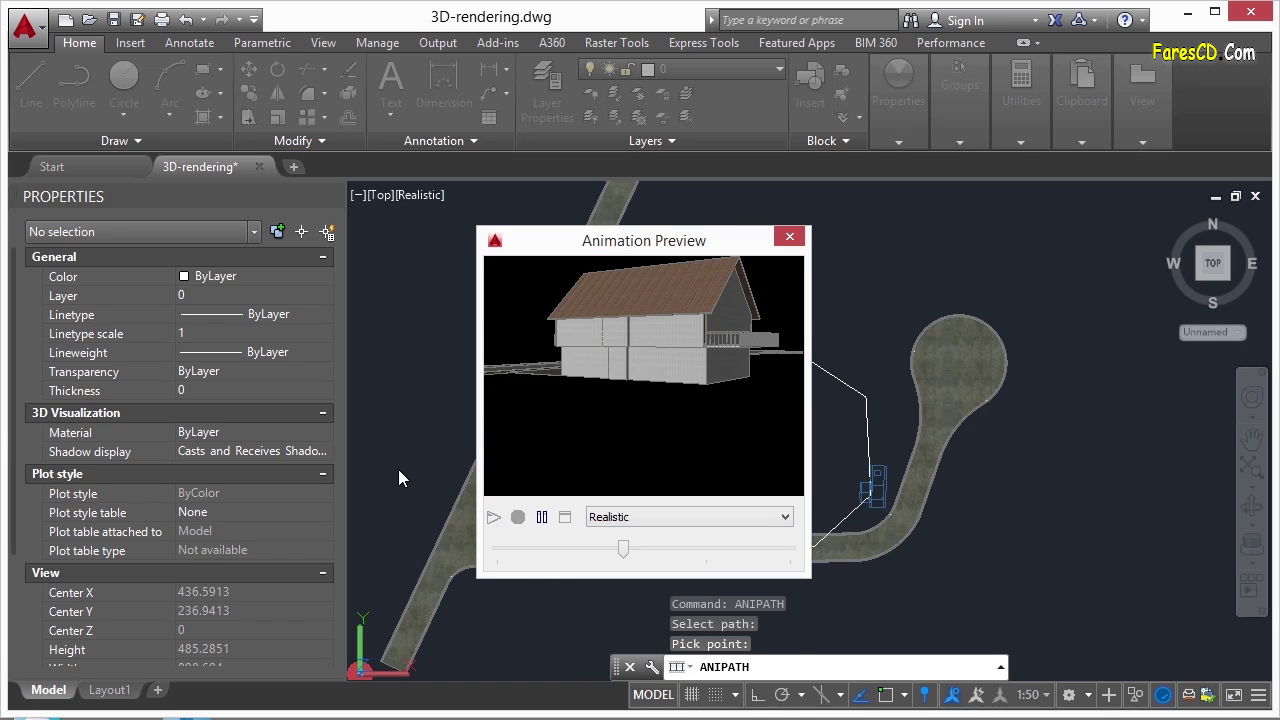
drag(662, 245, 596, 249)
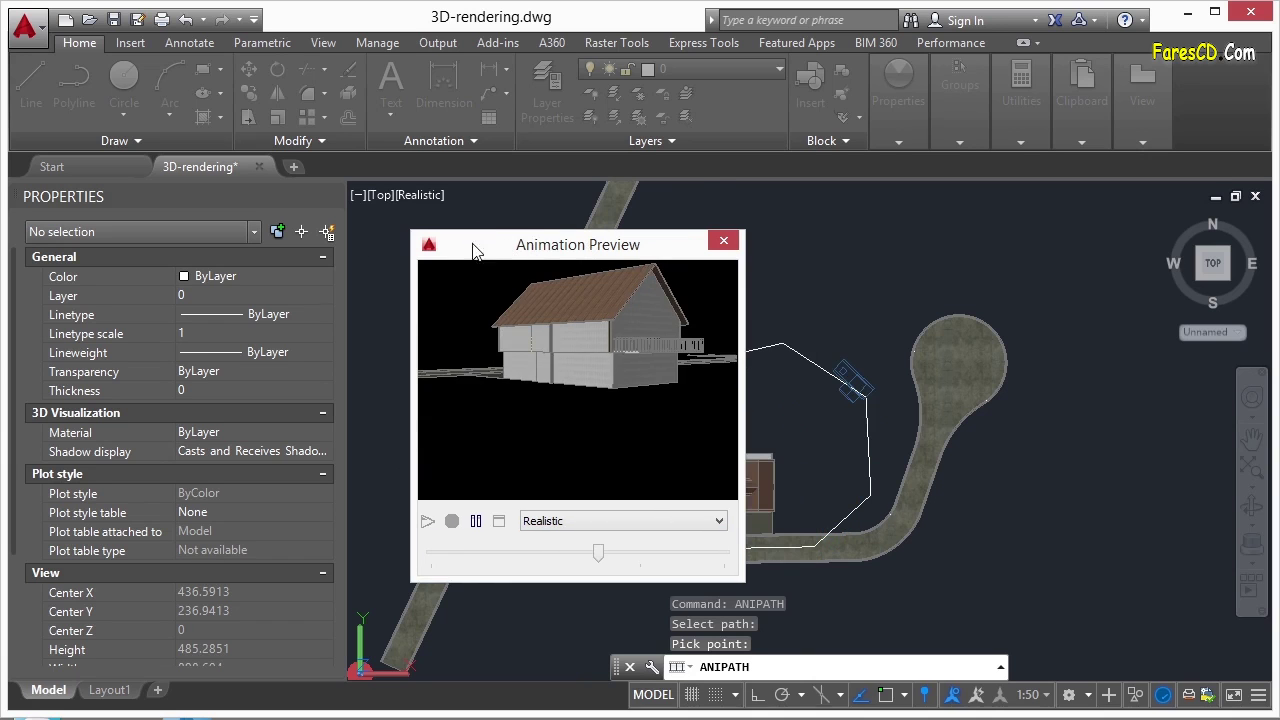
drag(261, 221, 242, 214)
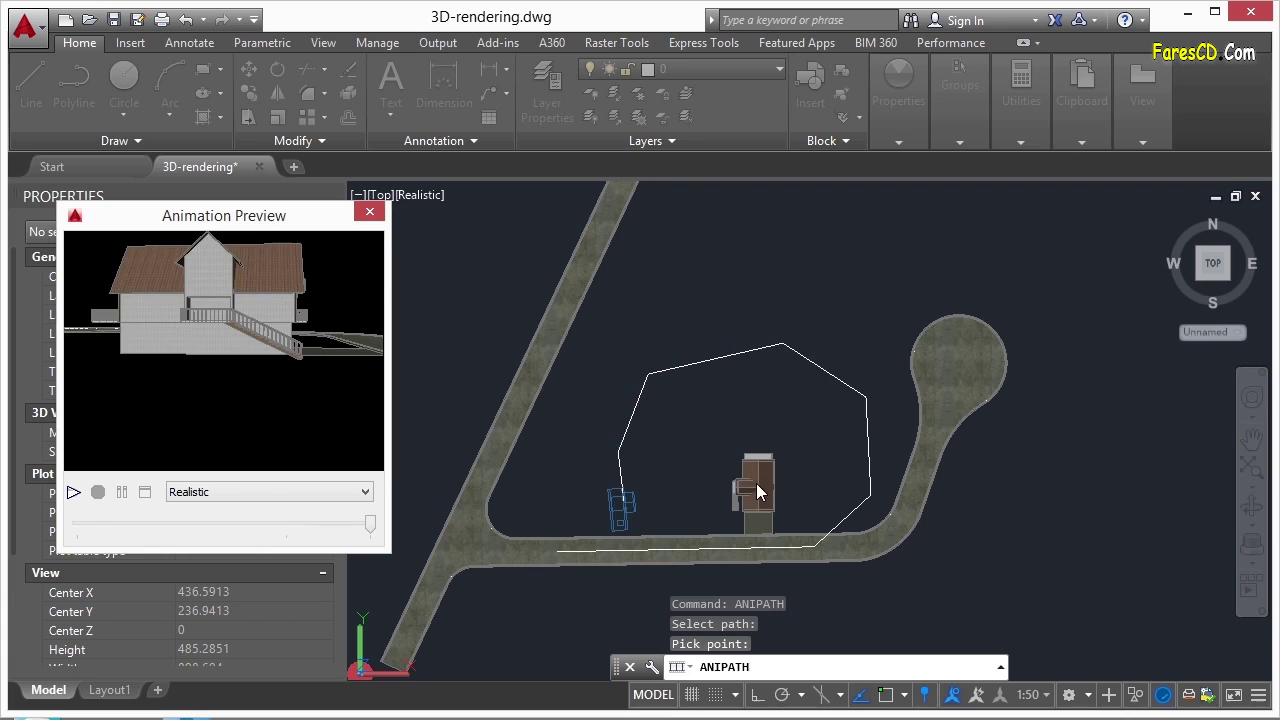
click(73, 493)
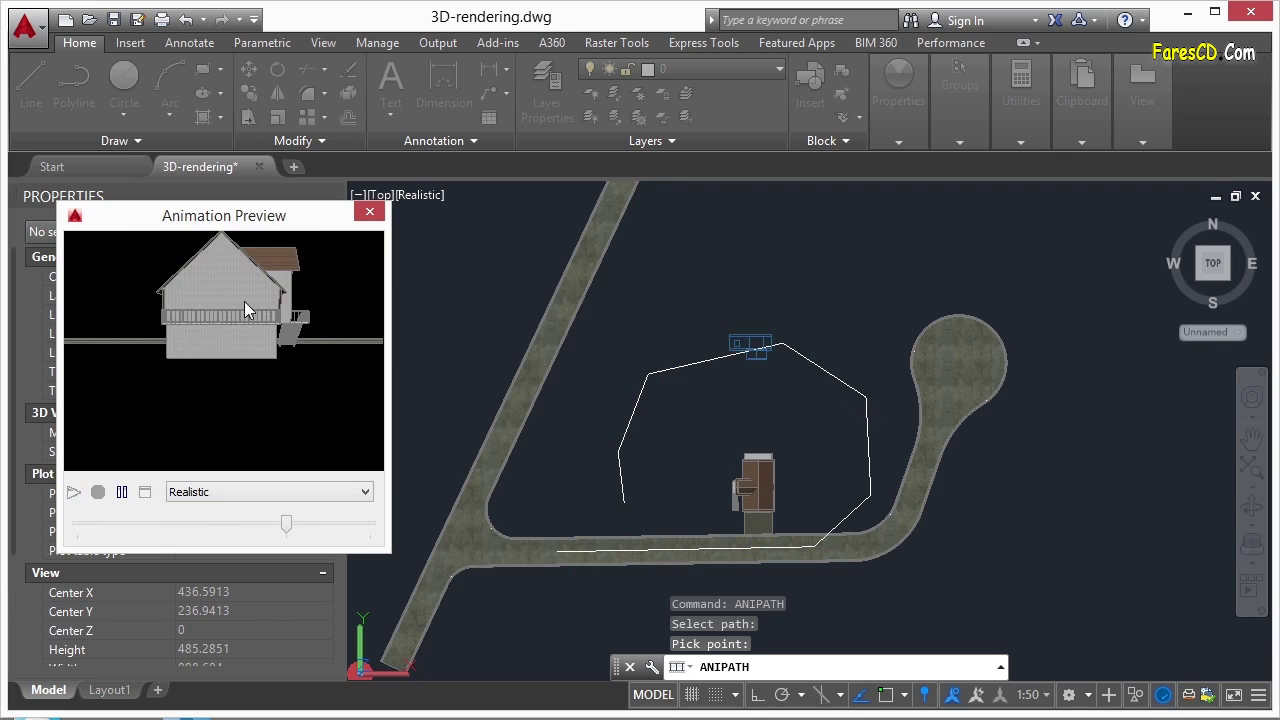
click(370, 213)
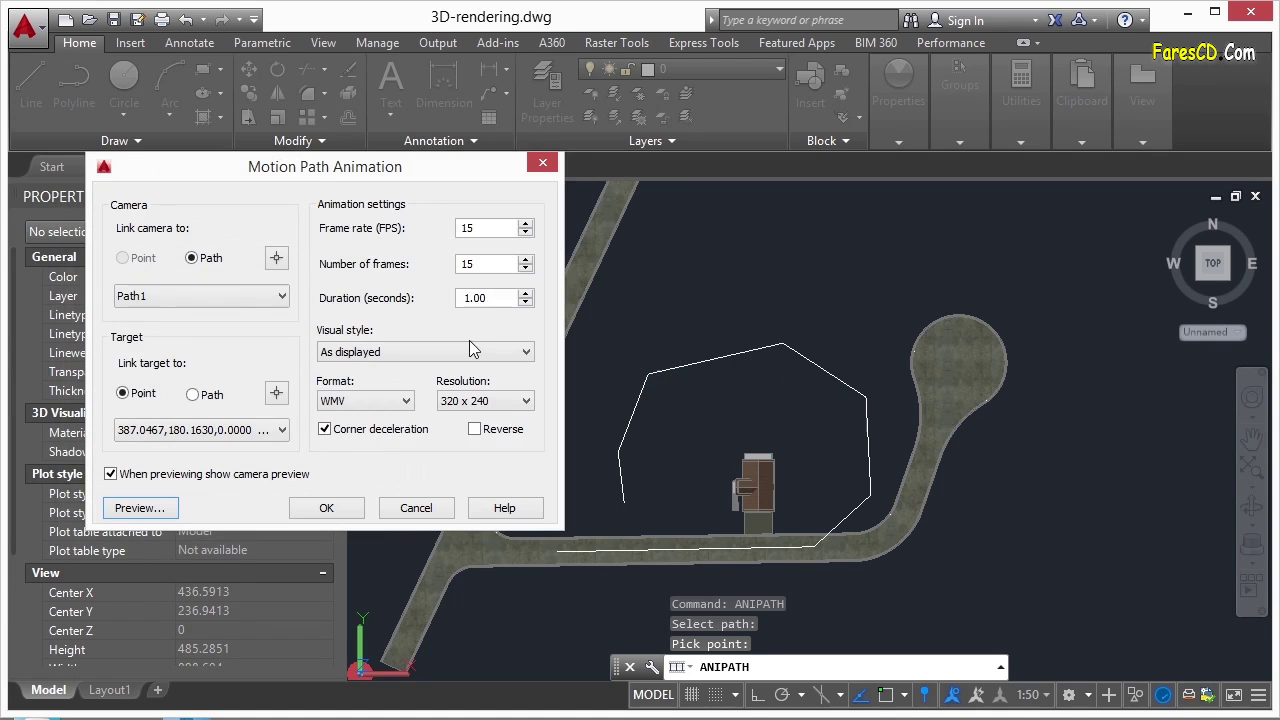
Accept the animation settings and save the video as wmv1.wmv in Documents
click(326, 508)
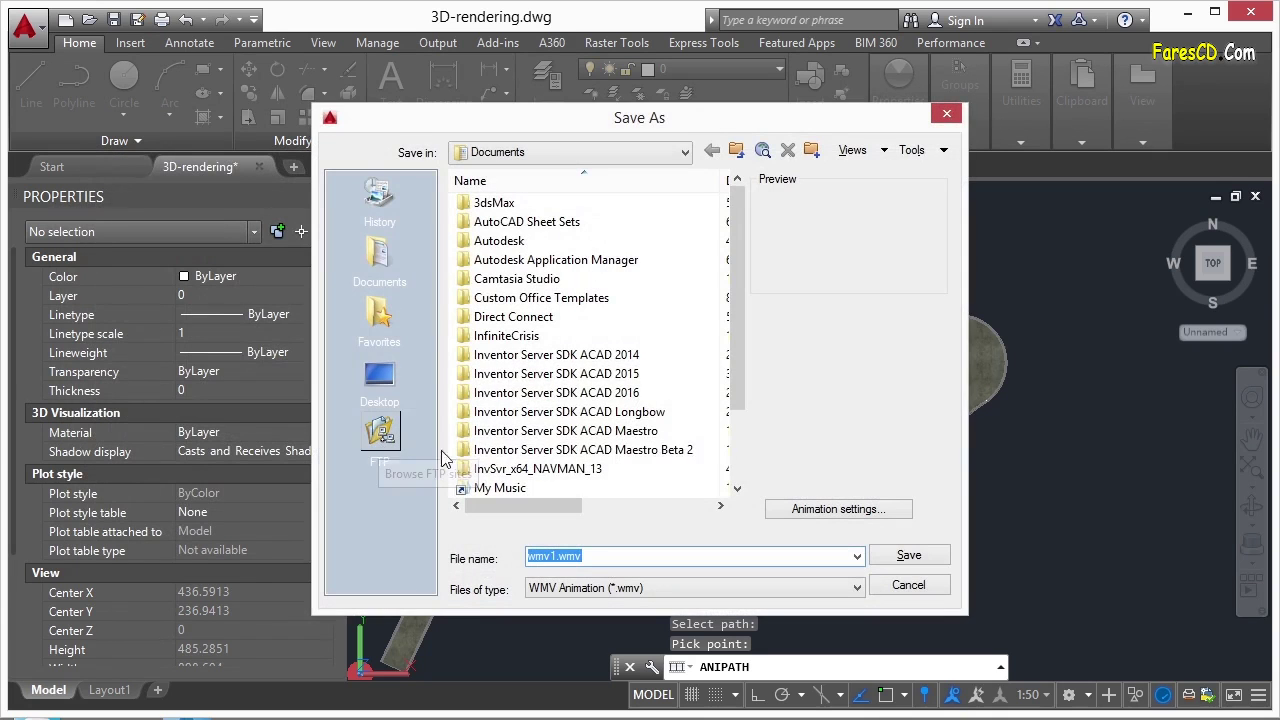
click(908, 555)
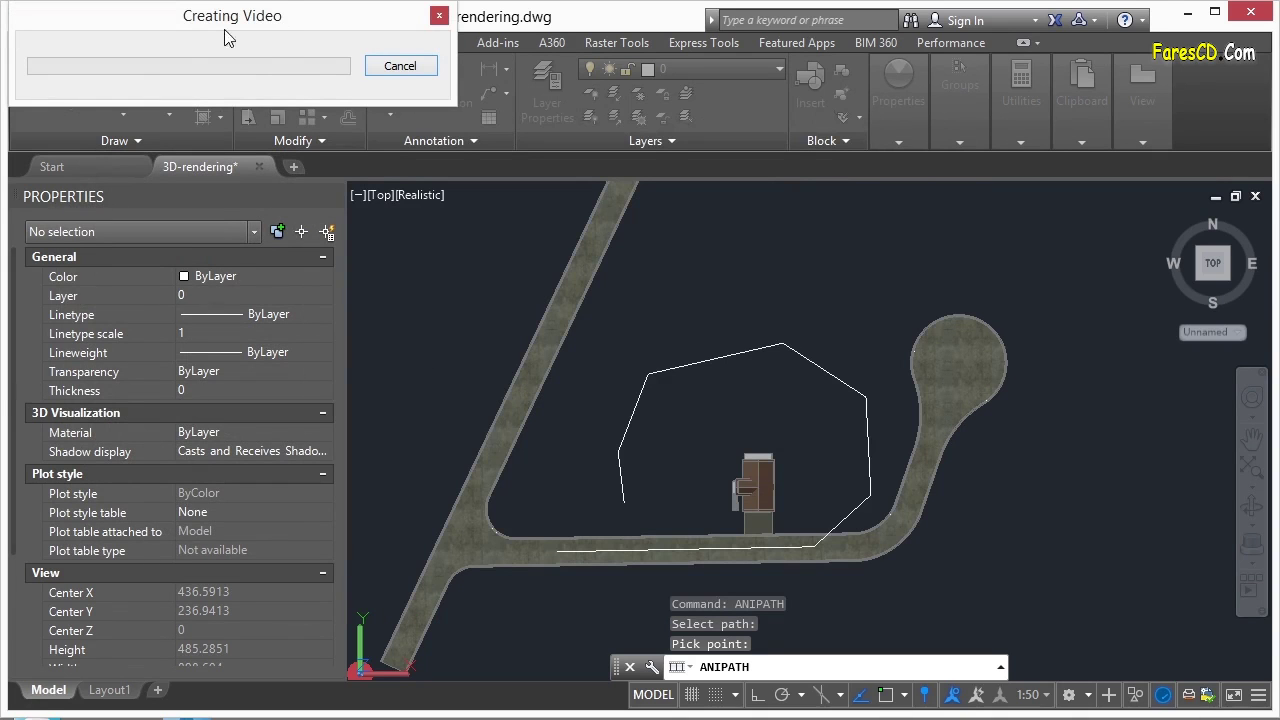